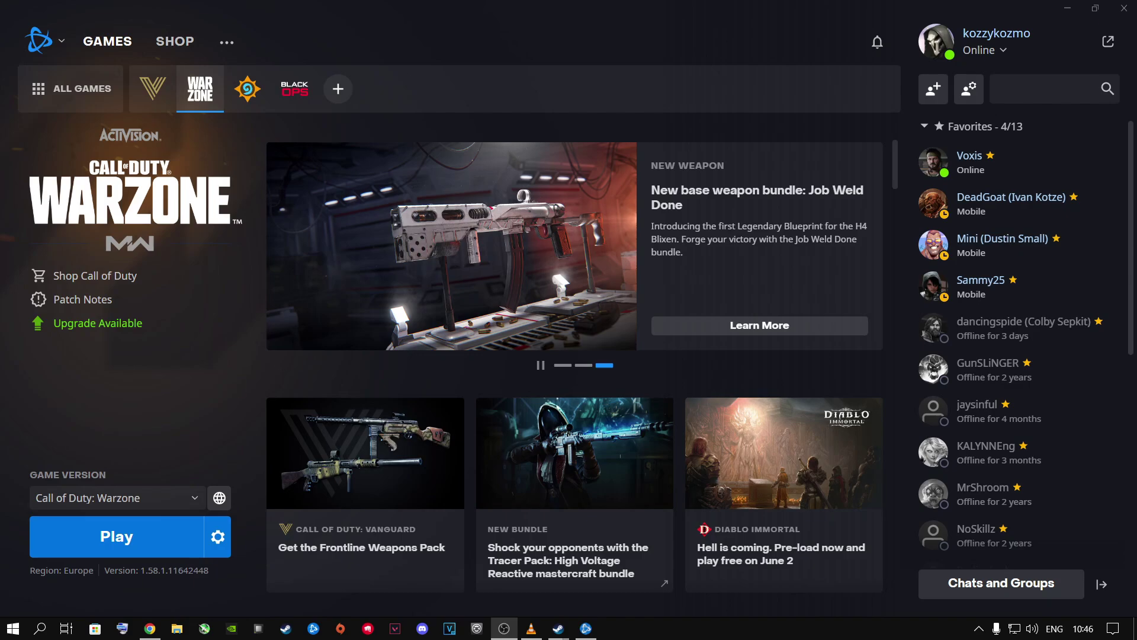
Step: Exit the Battle.net launcher completely, start it again and maximize its window
{"action": "left_click", "coordinate": [39, 41]}
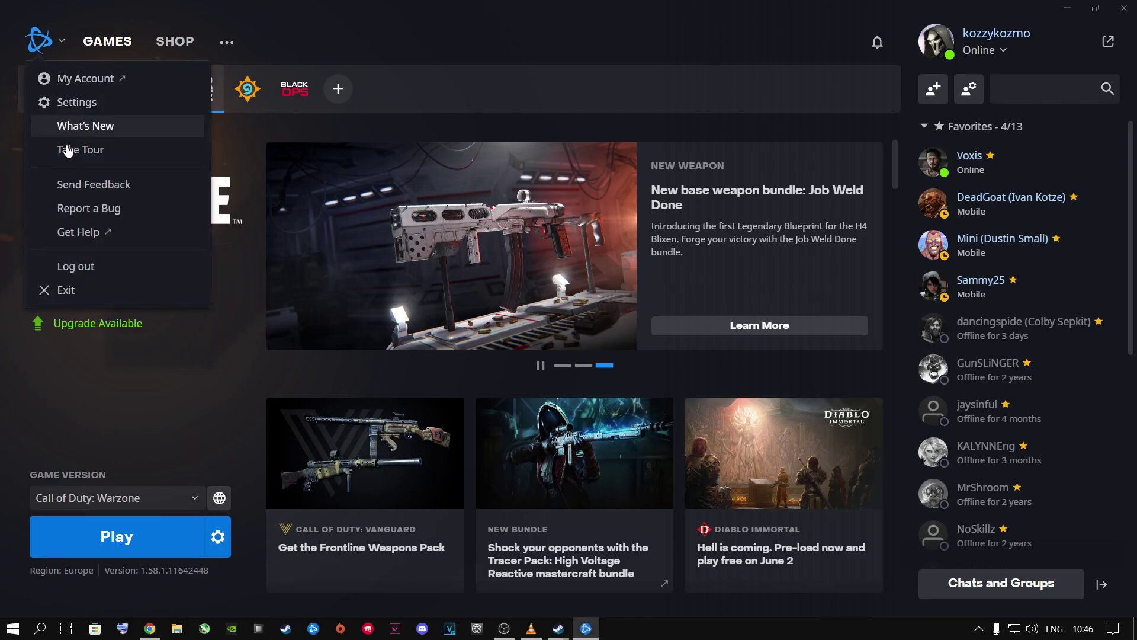
{"action": "left_click", "coordinate": [61, 290]}
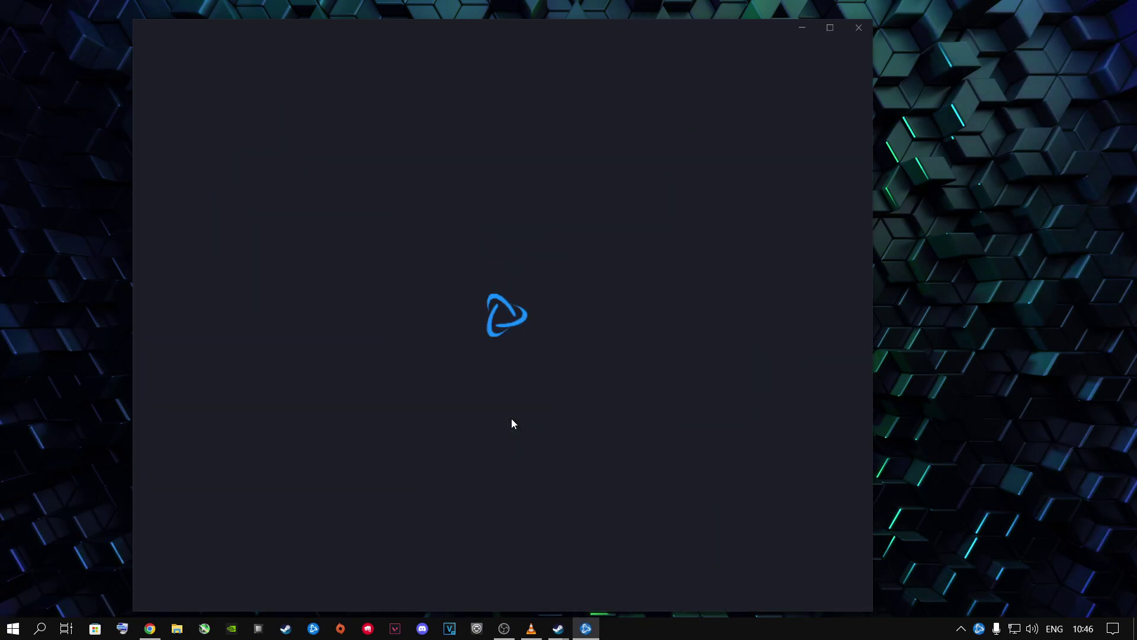
{"action": "left_click", "coordinate": [829, 28]}
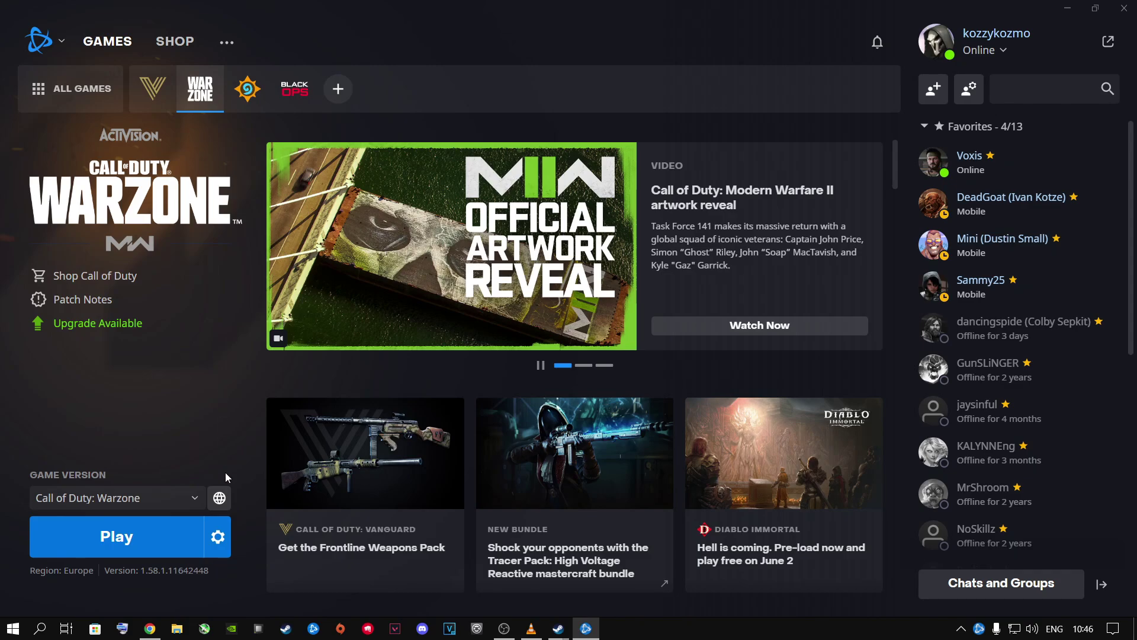
Step: Show the Warzone installation in File Explorer and open the Call of Duty Modern Warfare folder inside Call Of Duty Mw + Warzone
{"action": "left_click", "coordinate": [218, 537]}
{"action": "left_click", "coordinate": [242, 364]}
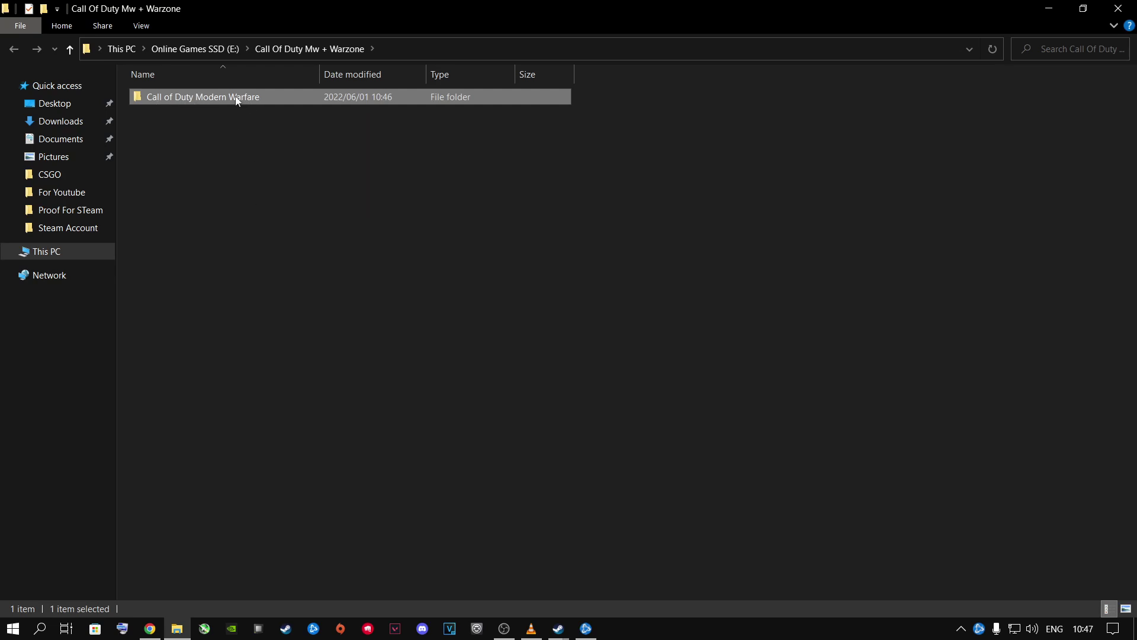
{"action": "left_click", "coordinate": [201, 51]}
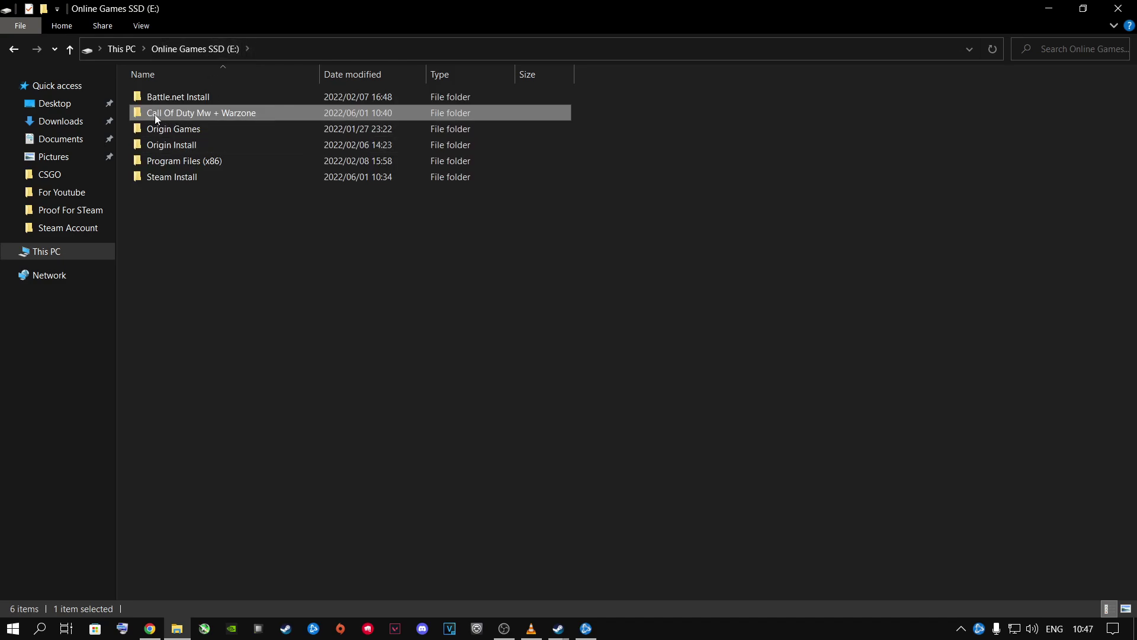
{"action": "mouse_move", "coordinate": [156, 116]}
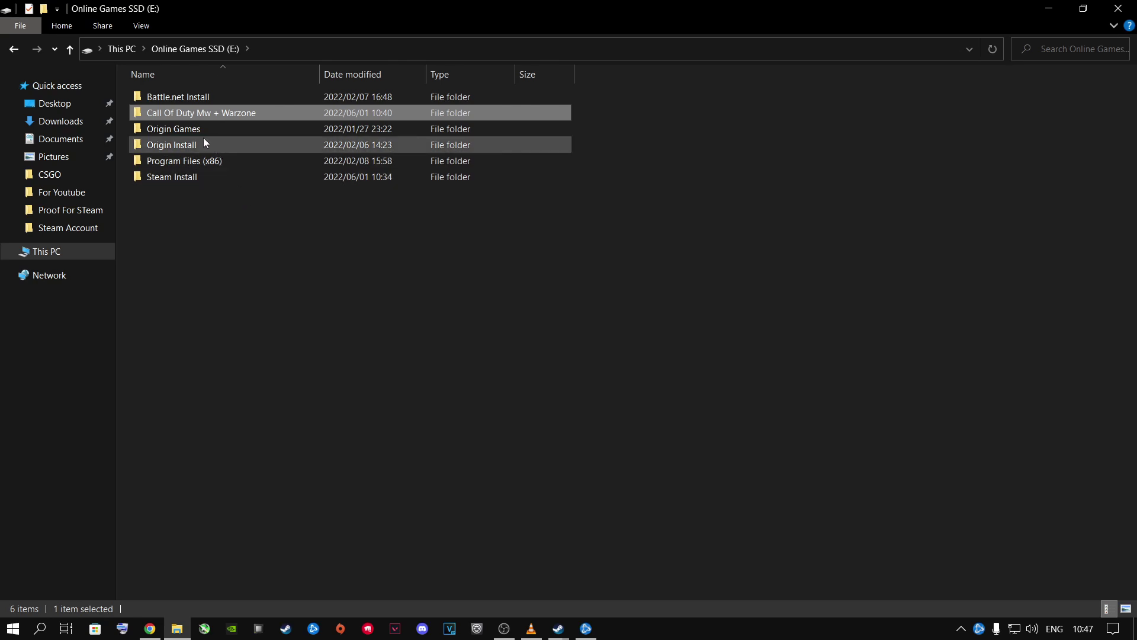
{"action": "double_click", "coordinate": [172, 118]}
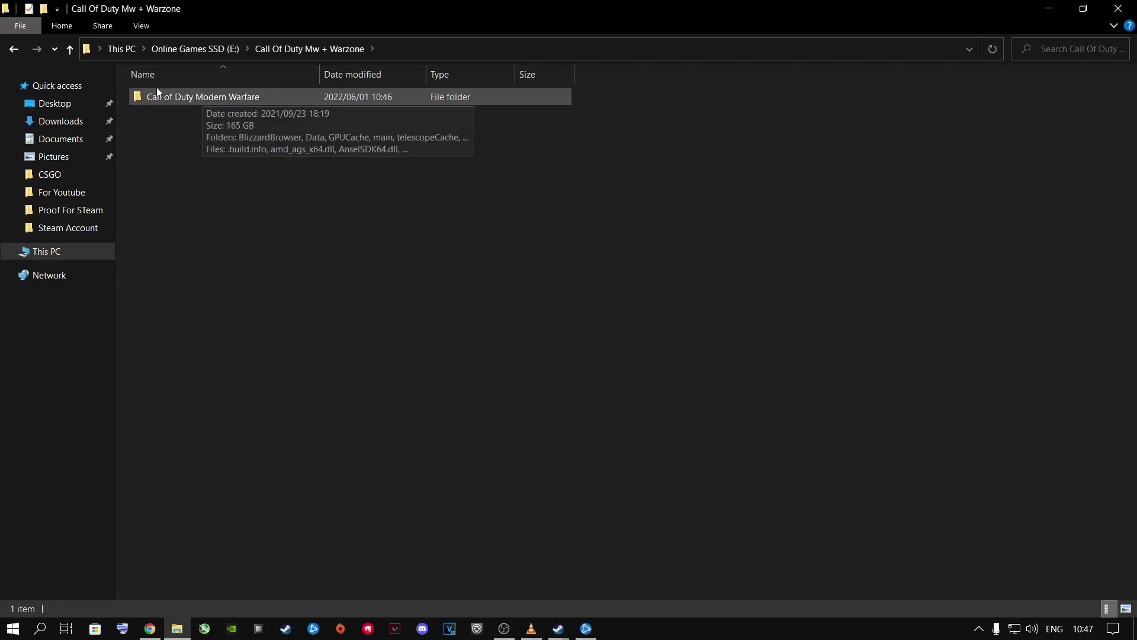
{"action": "left_click", "coordinate": [19, 53]}
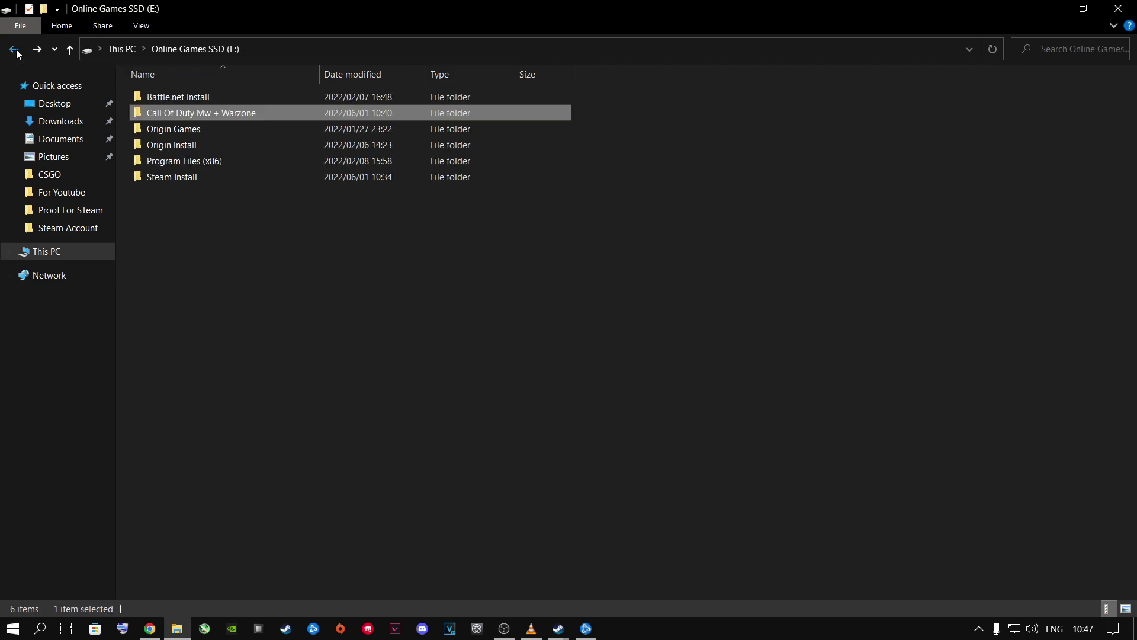
{"action": "double_click", "coordinate": [190, 116]}
{"action": "double_click", "coordinate": [179, 94]}
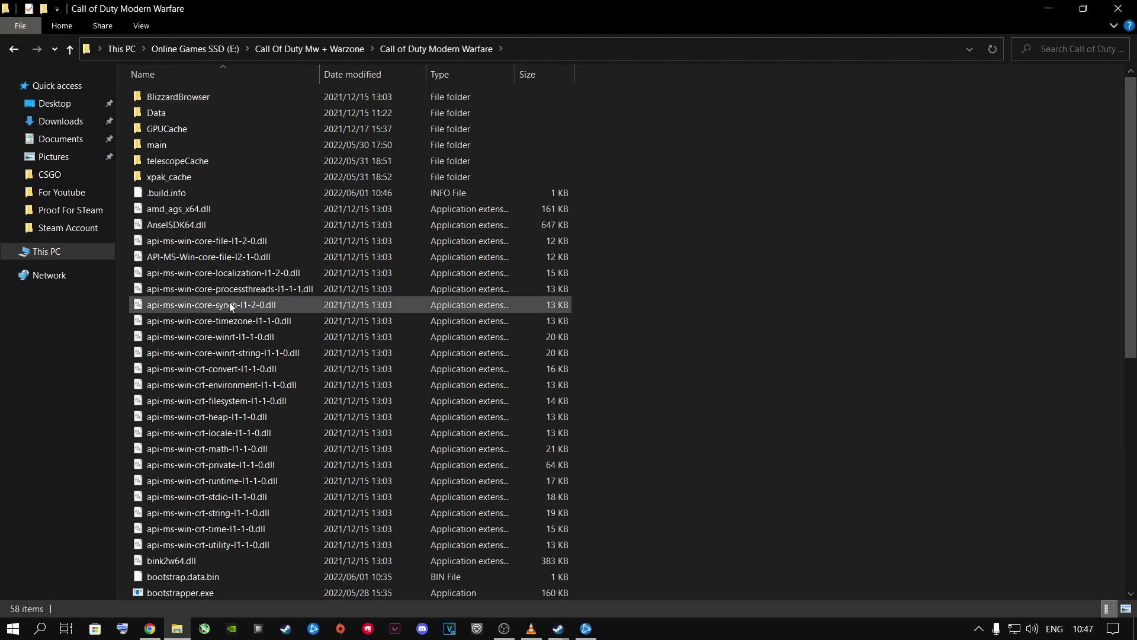
Step: Set Modern Warfare Launcher.exe to disable fullscreen optimizations and run as an administrator, and apply the compatibility changes
{"action": "scroll", "coordinate": [228, 302], "scroll_direction": "down", "scroll_amount": 9}
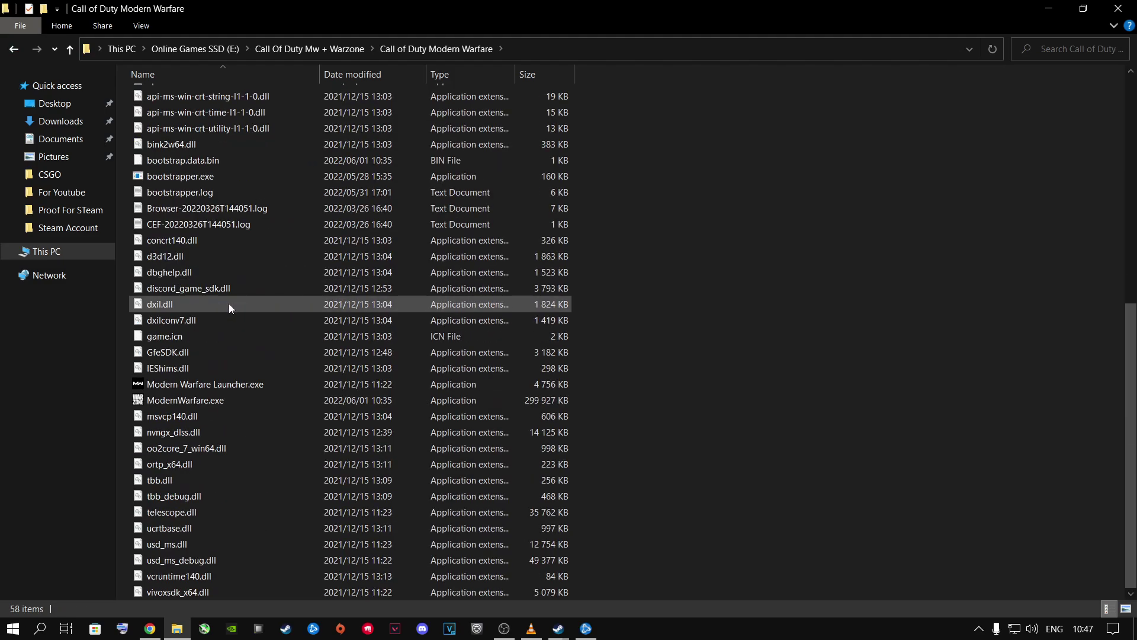
{"action": "right_click", "coordinate": [183, 386]}
{"action": "left_click", "coordinate": [219, 371]}
{"action": "left_click", "coordinate": [334, 266]}
{"action": "left_click", "coordinate": [215, 479]}
{"action": "left_click", "coordinate": [214, 495]}
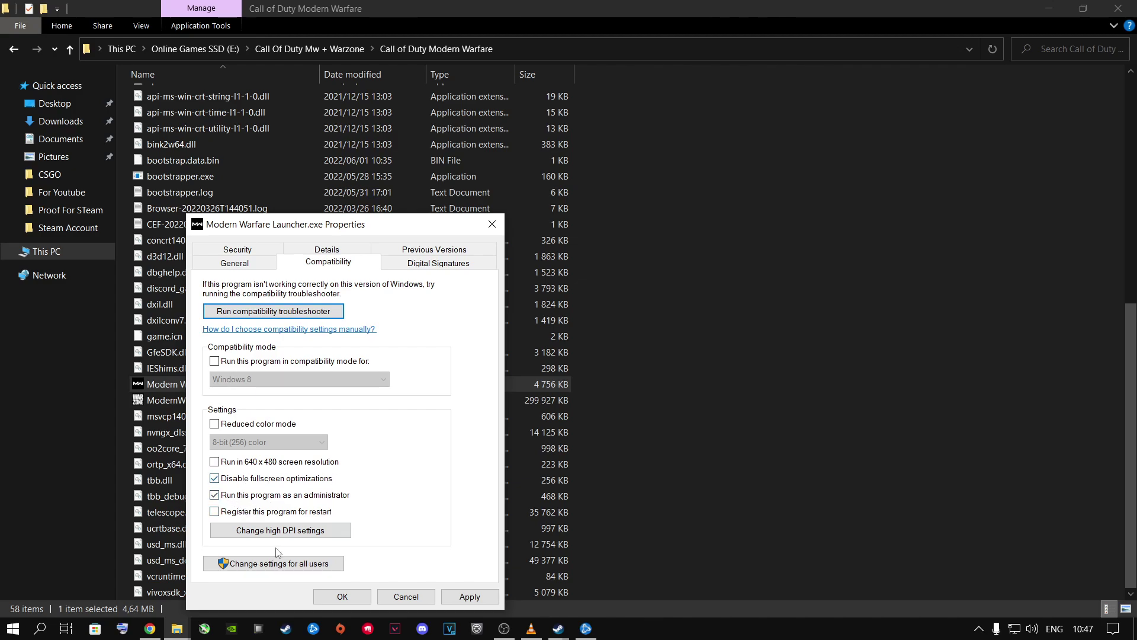
{"action": "left_click", "coordinate": [466, 597]}
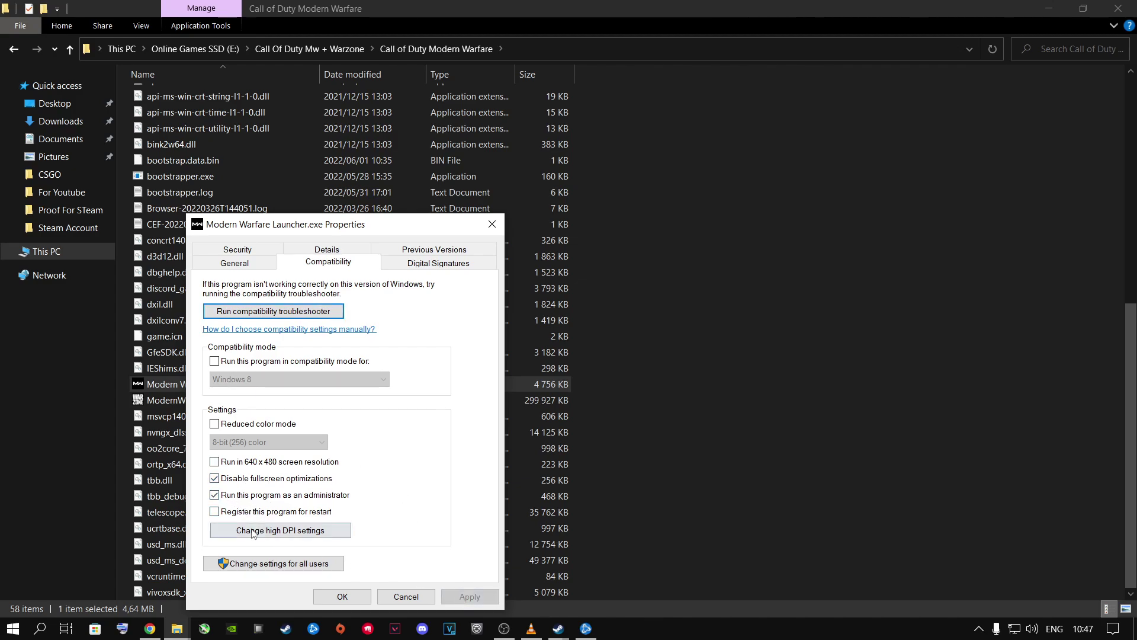
Step: Enable the launcher's program DPI fix with "I signed in to Windows" and override high DPI scaling, performed by Application
{"action": "left_click", "coordinate": [273, 532]}
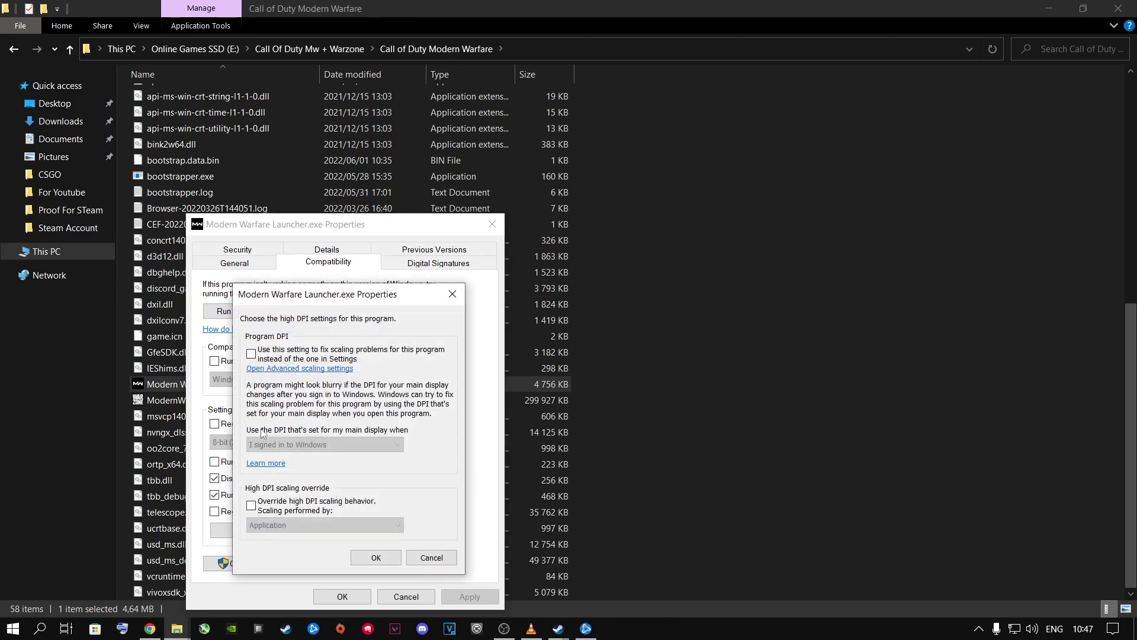
{"action": "left_click", "coordinate": [251, 354]}
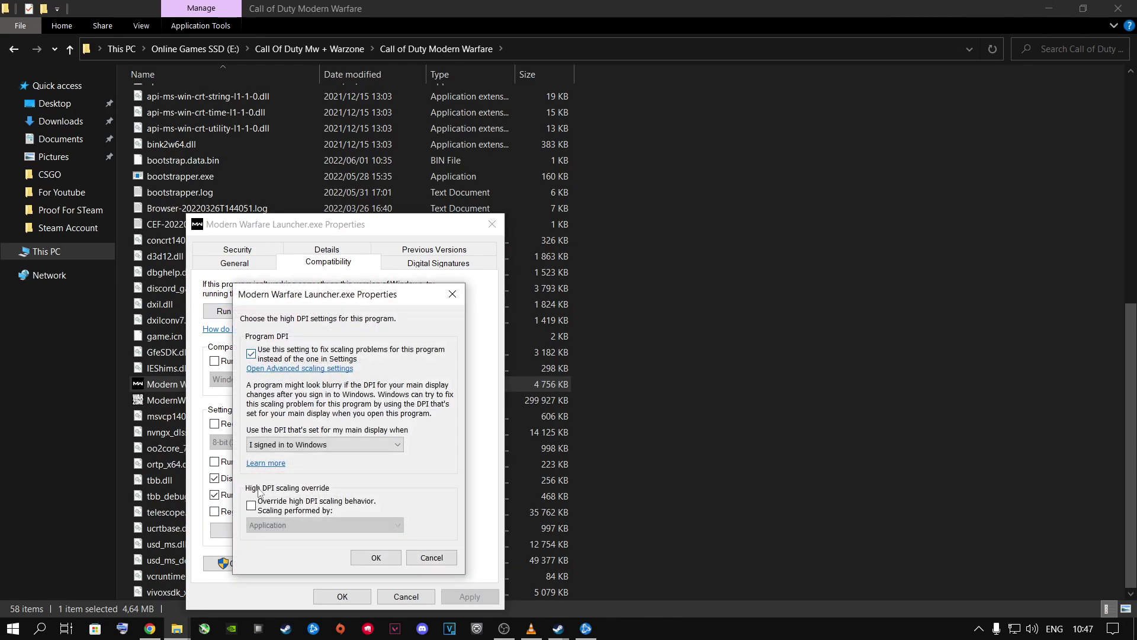
{"action": "left_click", "coordinate": [263, 451]}
{"action": "left_click", "coordinate": [264, 461]}
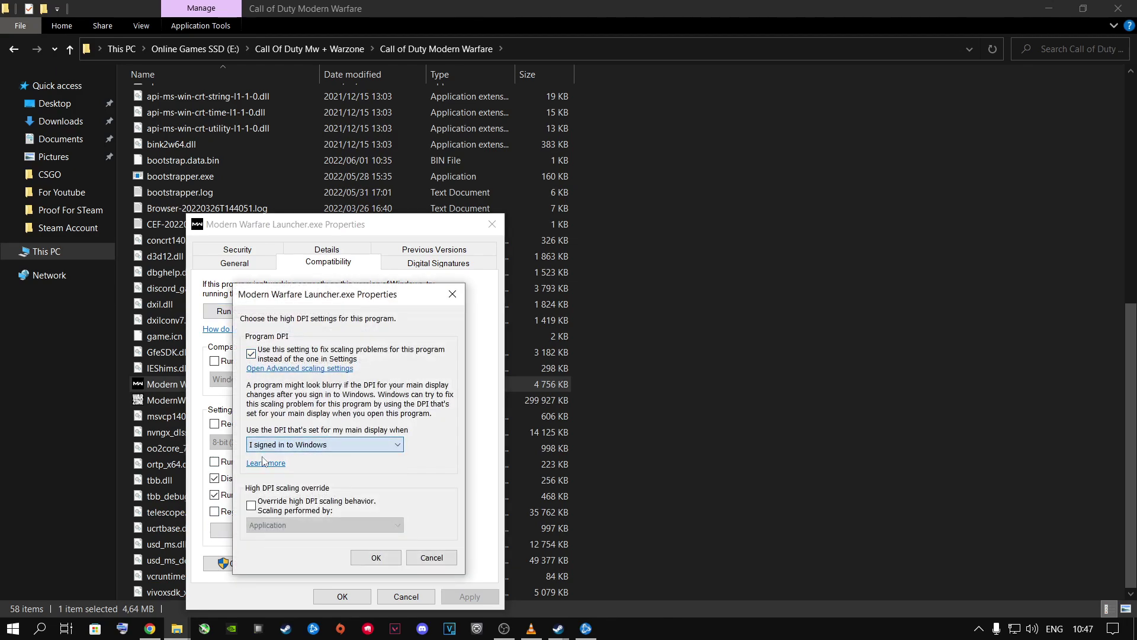
{"action": "left_click", "coordinate": [251, 504]}
{"action": "left_click", "coordinate": [273, 530]}
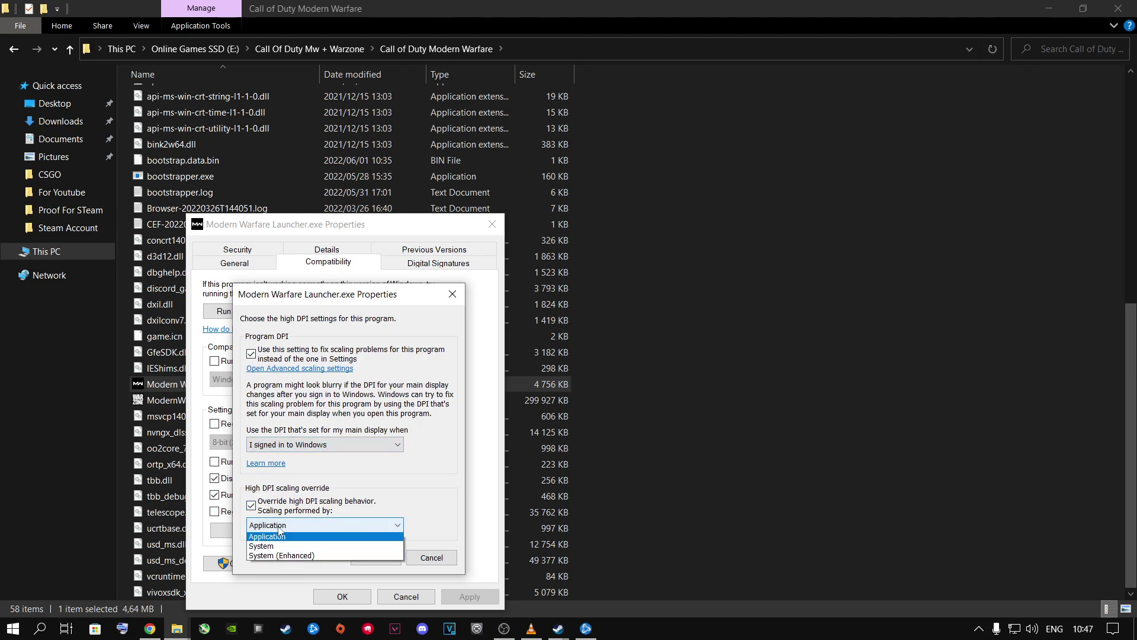
{"action": "left_click", "coordinate": [276, 537]}
{"action": "left_click", "coordinate": [376, 557]}
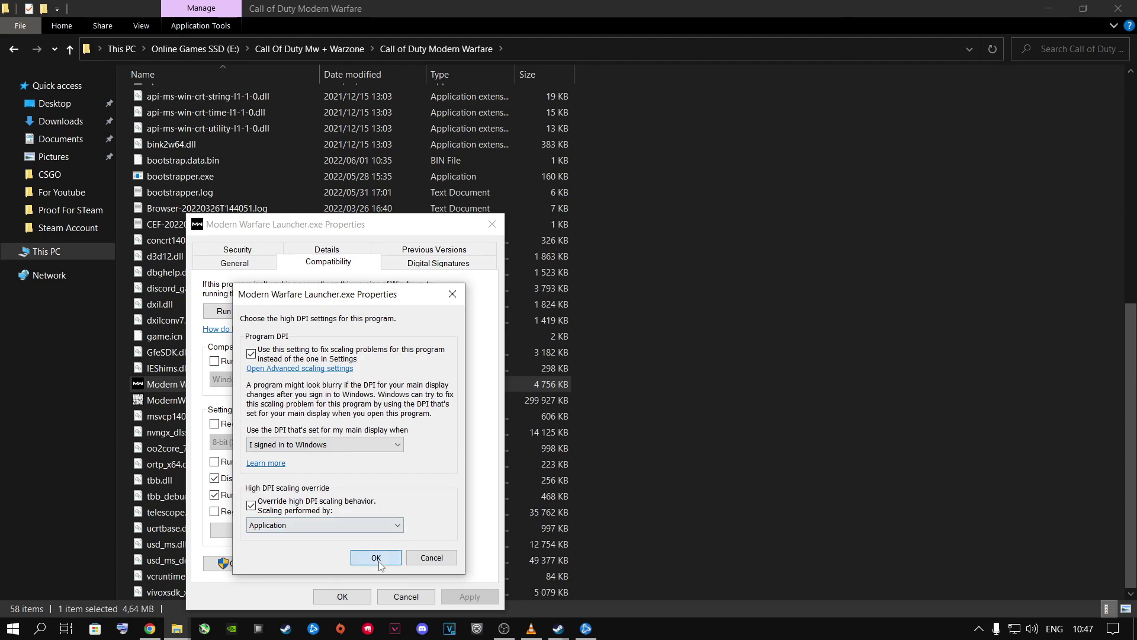
{"action": "left_click", "coordinate": [470, 596]}
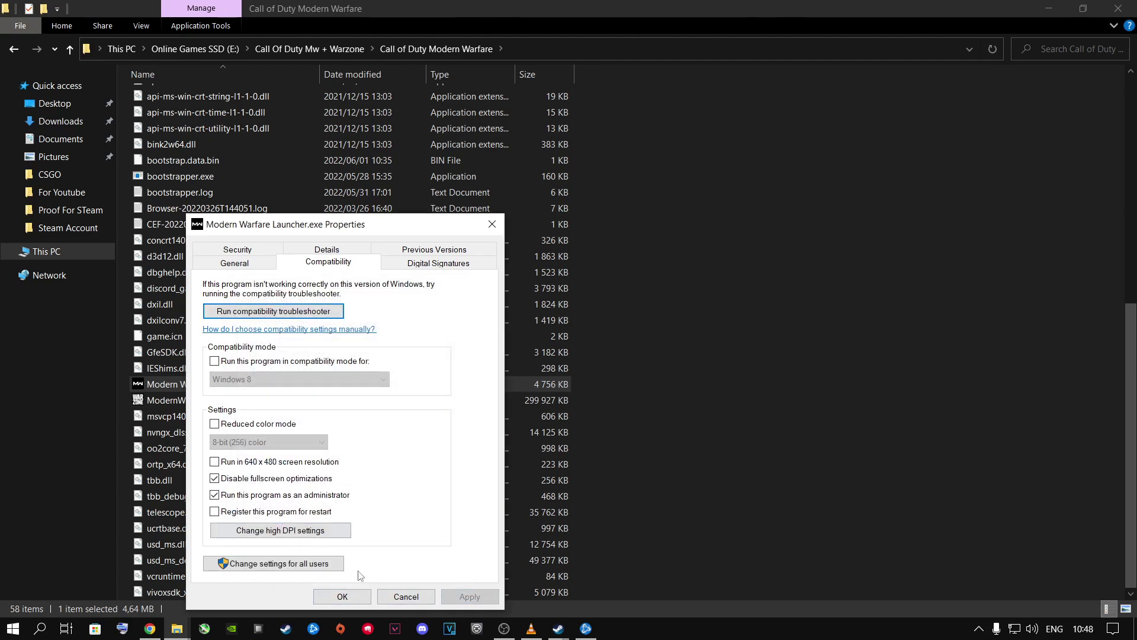
Step: Disable fullscreen optimizations and enable running as an administrator for all users of Modern Warfare Launcher.exe
{"action": "left_click", "coordinate": [255, 568]}
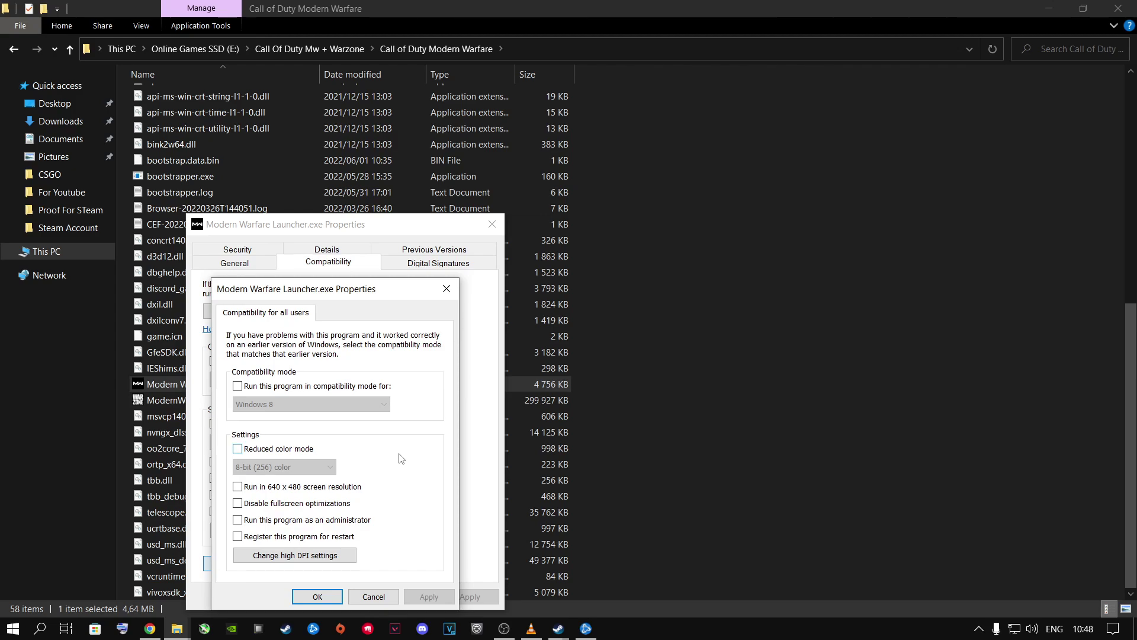
{"action": "left_click", "coordinate": [238, 504]}
{"action": "left_click", "coordinate": [237, 519]}
{"action": "left_click", "coordinate": [450, 596]}
Step: Enable the launcher's program DPI fix and Application high DPI scaling override for all users, and close its properties
{"action": "left_click", "coordinate": [268, 557]}
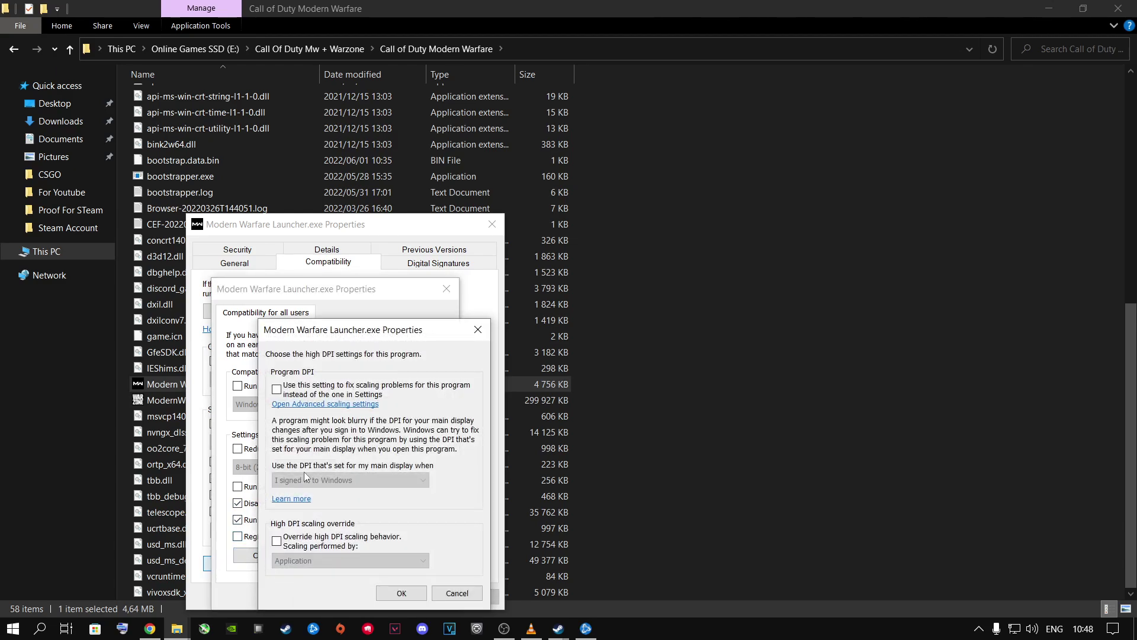
{"action": "left_click", "coordinate": [296, 391]}
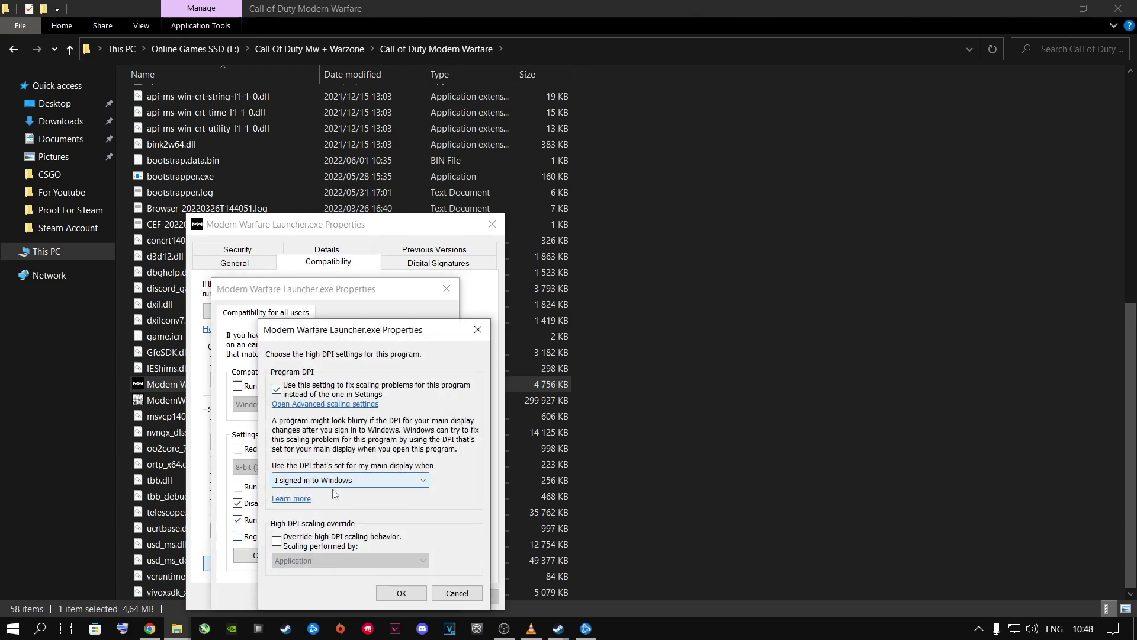
{"action": "left_click", "coordinate": [276, 542]}
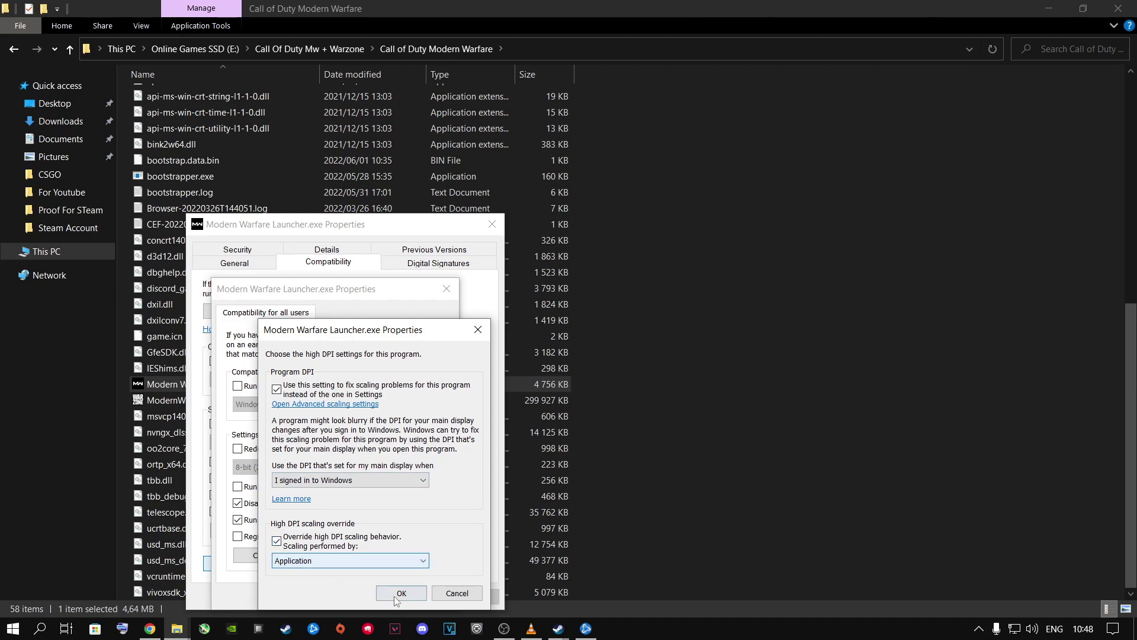
{"action": "left_click", "coordinate": [394, 594]}
{"action": "left_click", "coordinate": [450, 597]}
{"action": "left_click", "coordinate": [318, 597]}
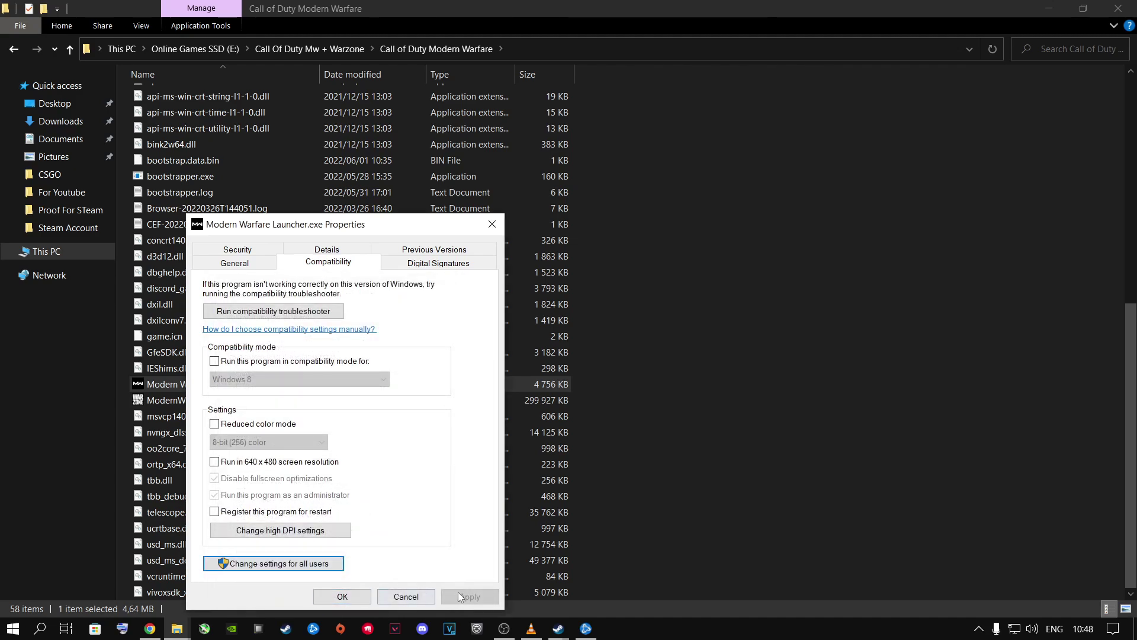
{"action": "left_click", "coordinate": [340, 596]}
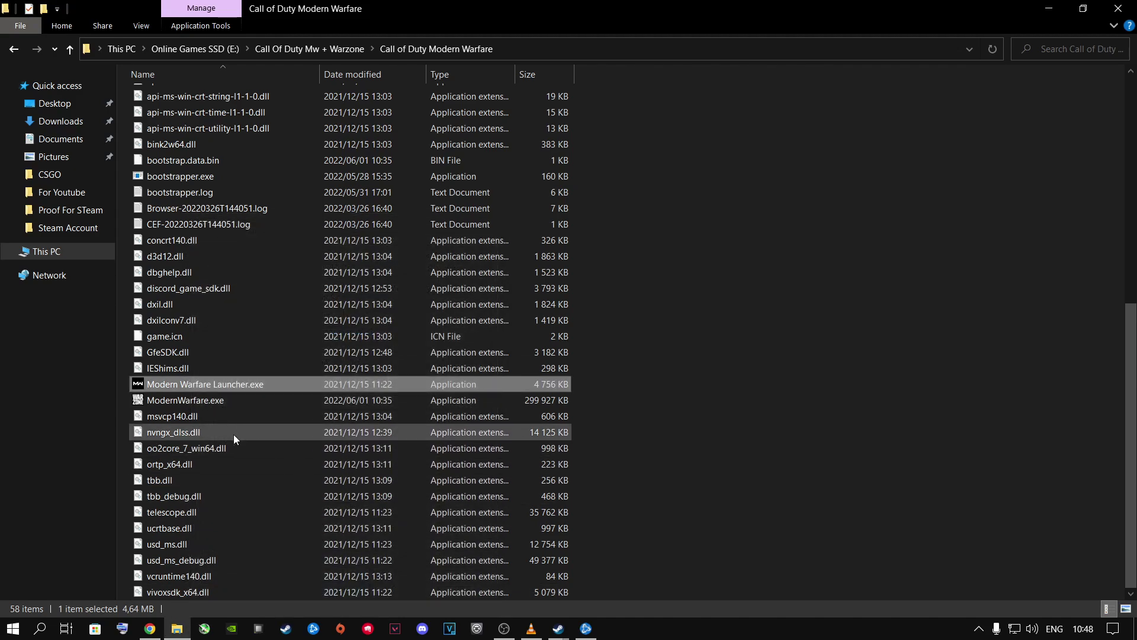
Step: Set ModernWarfare.exe to disable fullscreen optimizations and run as an administrator, and apply the compatibility changes
{"action": "left_click", "coordinate": [189, 401]}
{"action": "right_click", "coordinate": [189, 401]}
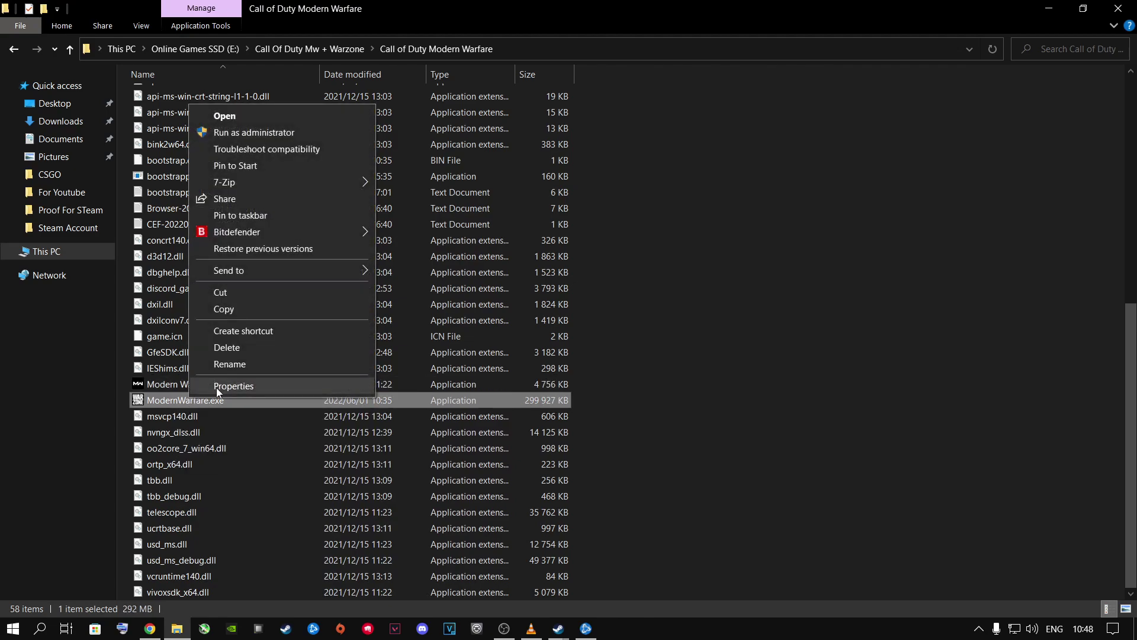
{"action": "left_click", "coordinate": [213, 384]}
{"action": "left_click", "coordinate": [322, 263]}
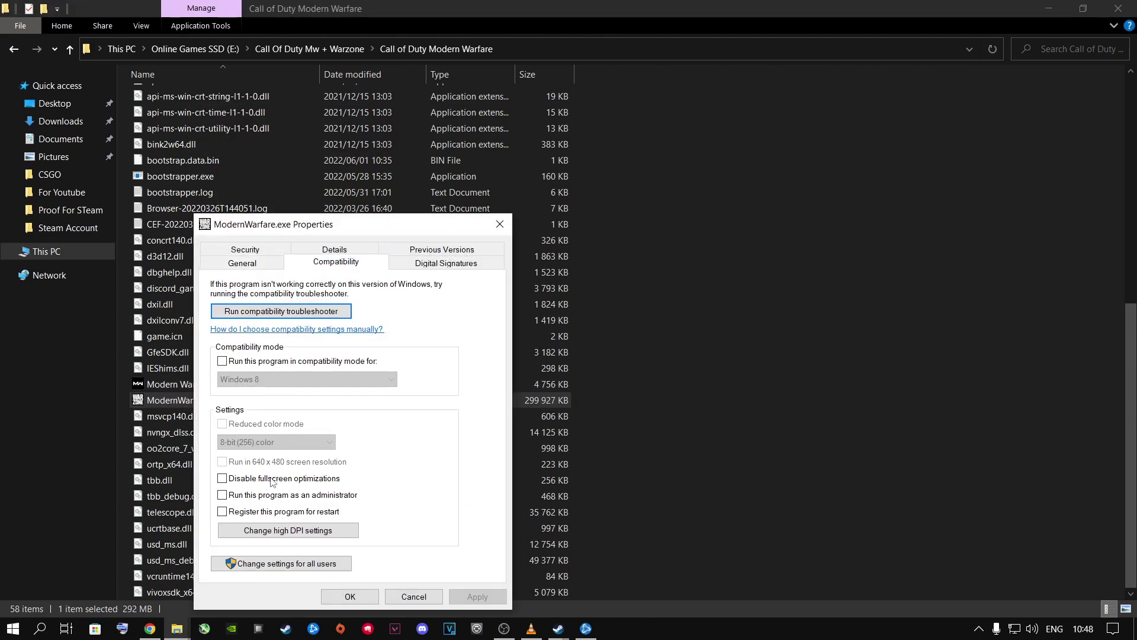
{"action": "left_click", "coordinate": [223, 479]}
{"action": "left_click", "coordinate": [259, 498]}
{"action": "left_click", "coordinate": [477, 595]}
Step: Enable the program DPI fix for ModernWarfare.exe and override its high DPI scaling, performed by Application
{"action": "left_click", "coordinate": [279, 535]}
{"action": "left_click", "coordinate": [258, 353]}
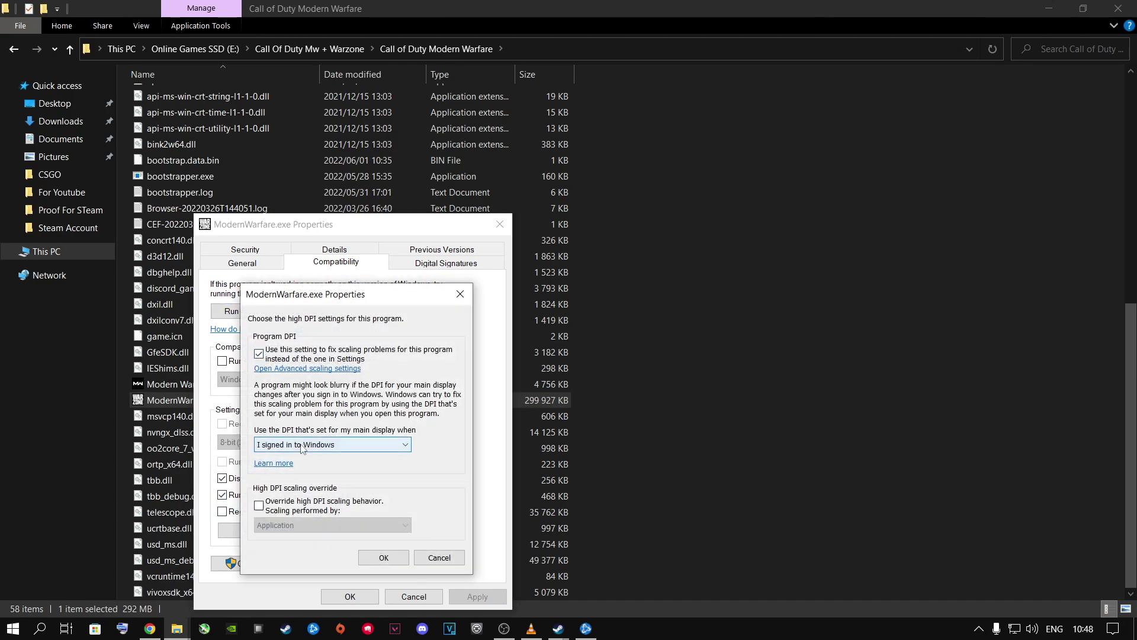
{"action": "left_click", "coordinate": [259, 505]}
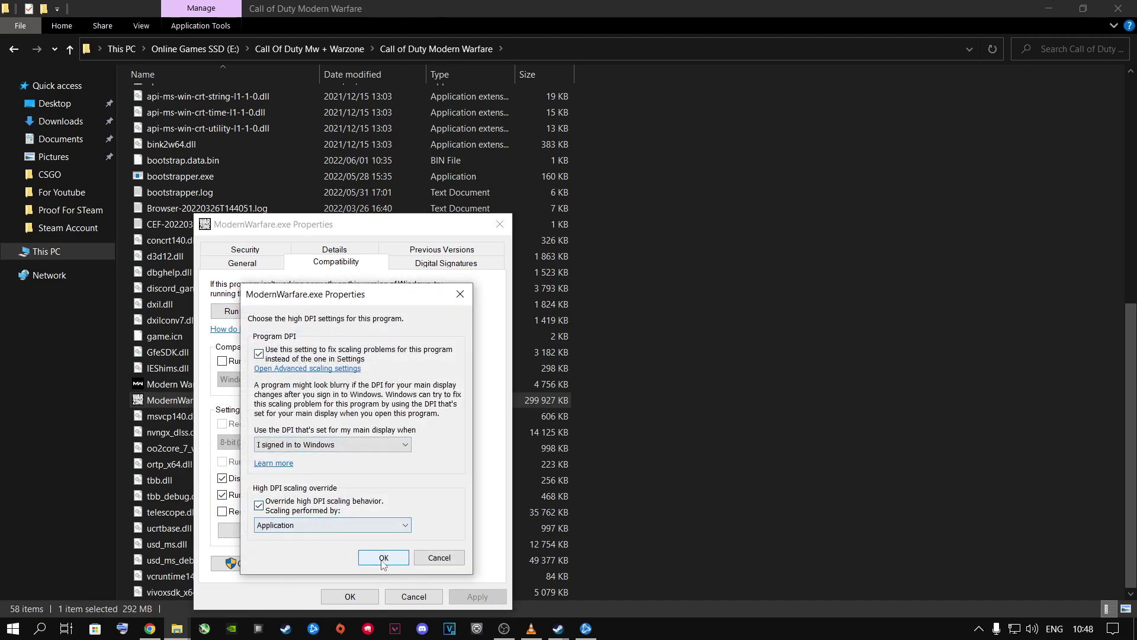
{"action": "left_click", "coordinate": [383, 558]}
{"action": "left_click", "coordinate": [478, 596]}
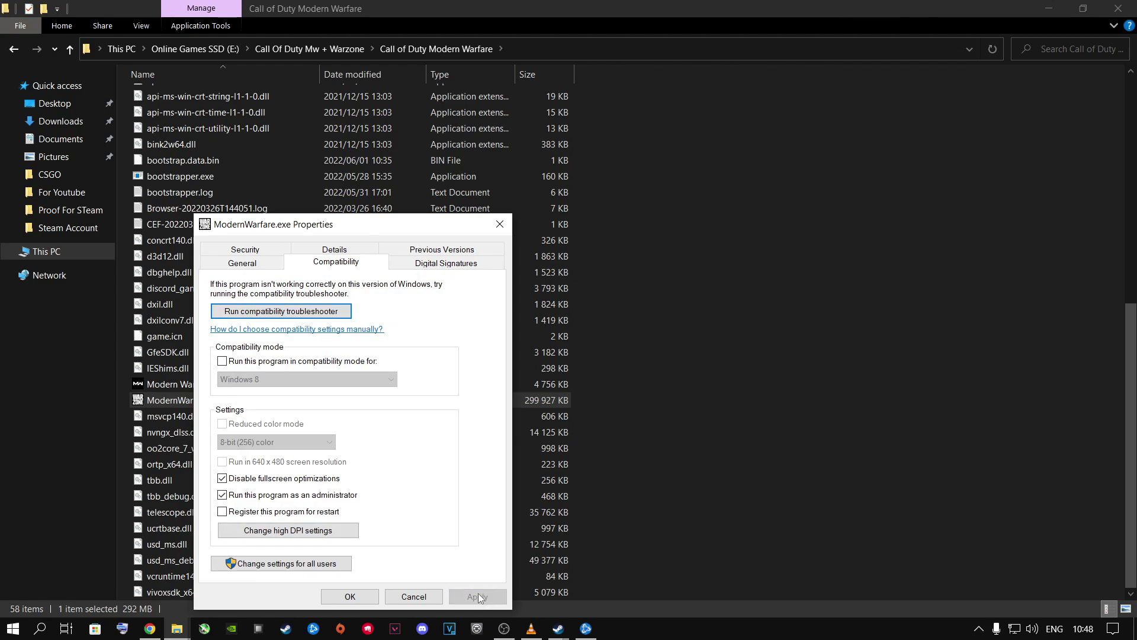
Step: Disable fullscreen optimizations and enable running as an administrator for all users of ModernWarfare.exe
{"action": "left_click", "coordinate": [258, 564]}
{"action": "left_click", "coordinate": [246, 503]}
{"action": "left_click", "coordinate": [245, 519]}
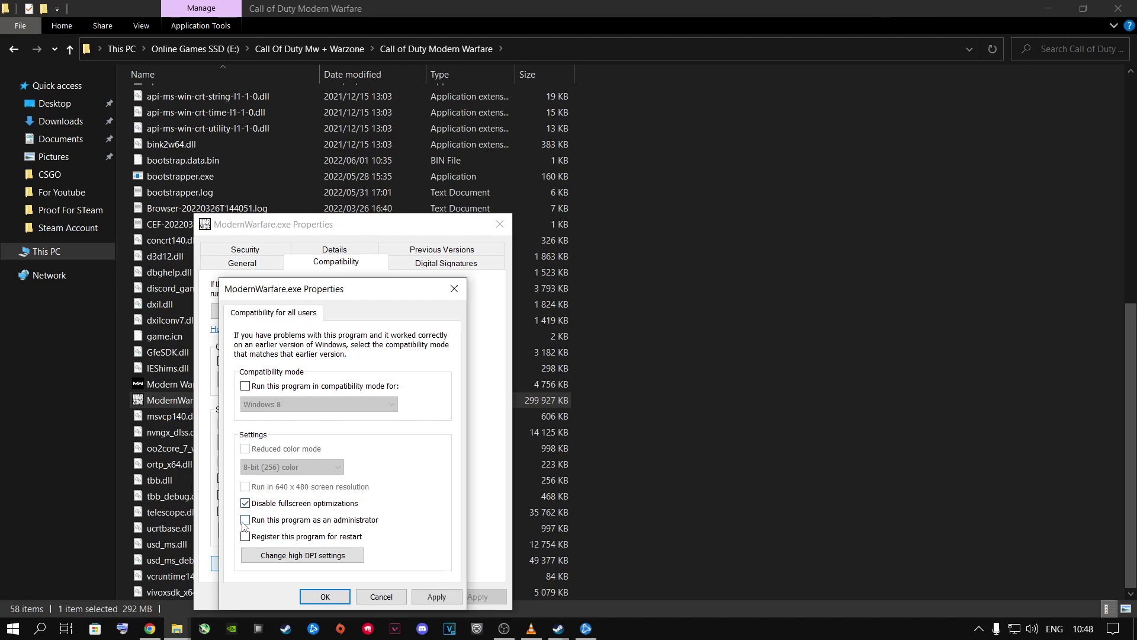
{"action": "left_click", "coordinate": [437, 596]}
Step: Enable the program DPI fix and Application scaling override for all users of ModernWarfare.exe, and close its properties and the folder window
{"action": "left_click", "coordinate": [299, 555]}
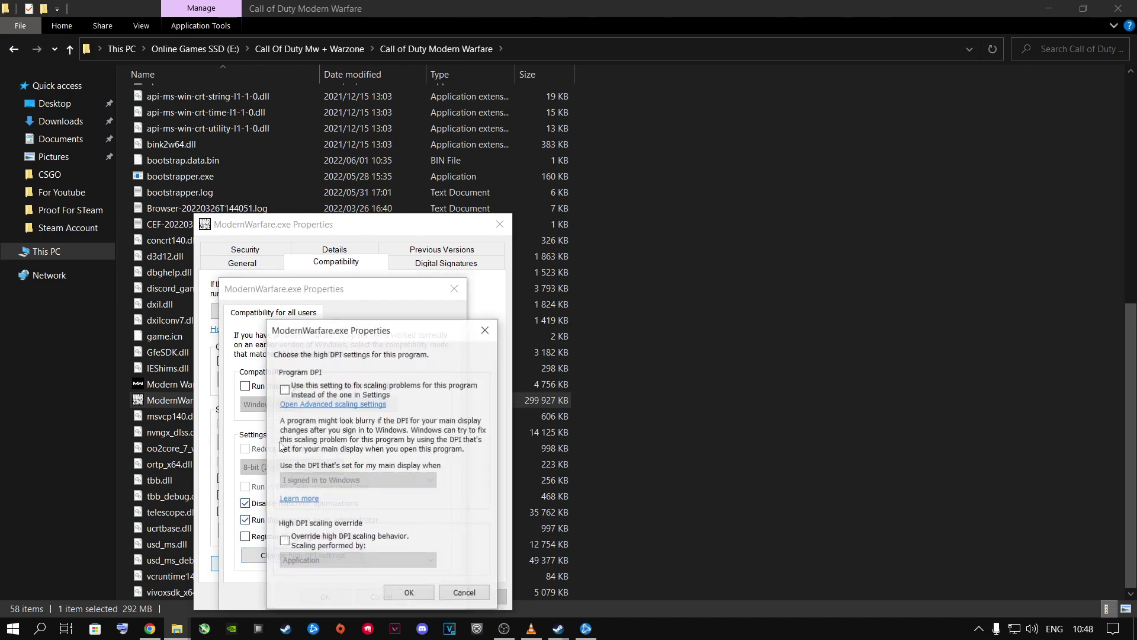
{"action": "left_click", "coordinate": [285, 389]}
{"action": "left_click", "coordinate": [284, 540]}
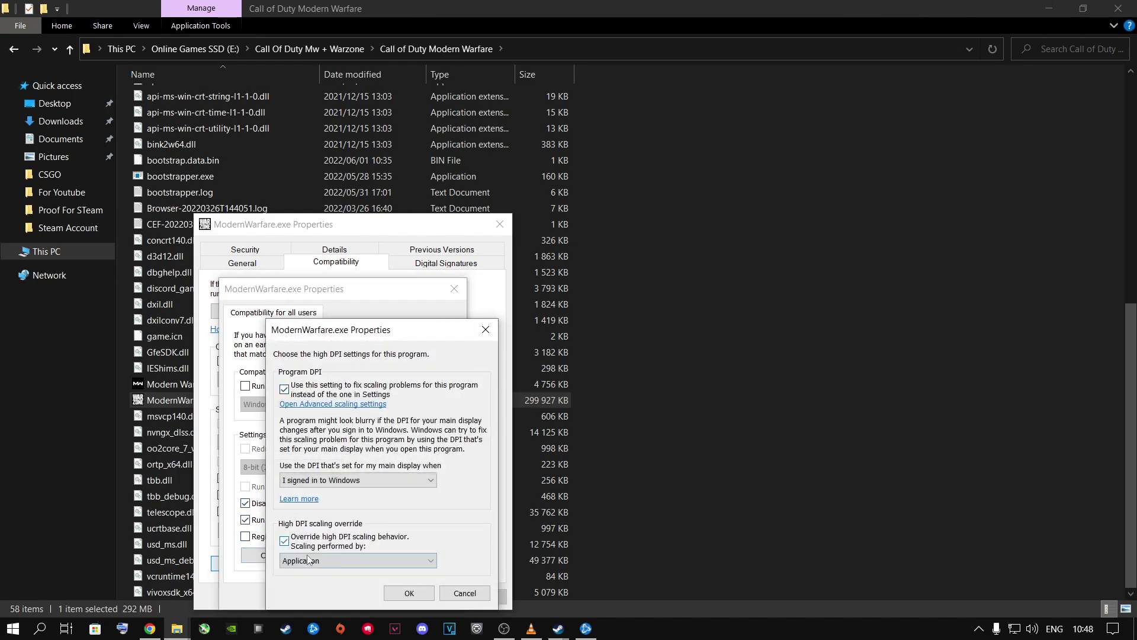
{"action": "left_click", "coordinate": [408, 593]}
{"action": "left_click", "coordinate": [437, 597]}
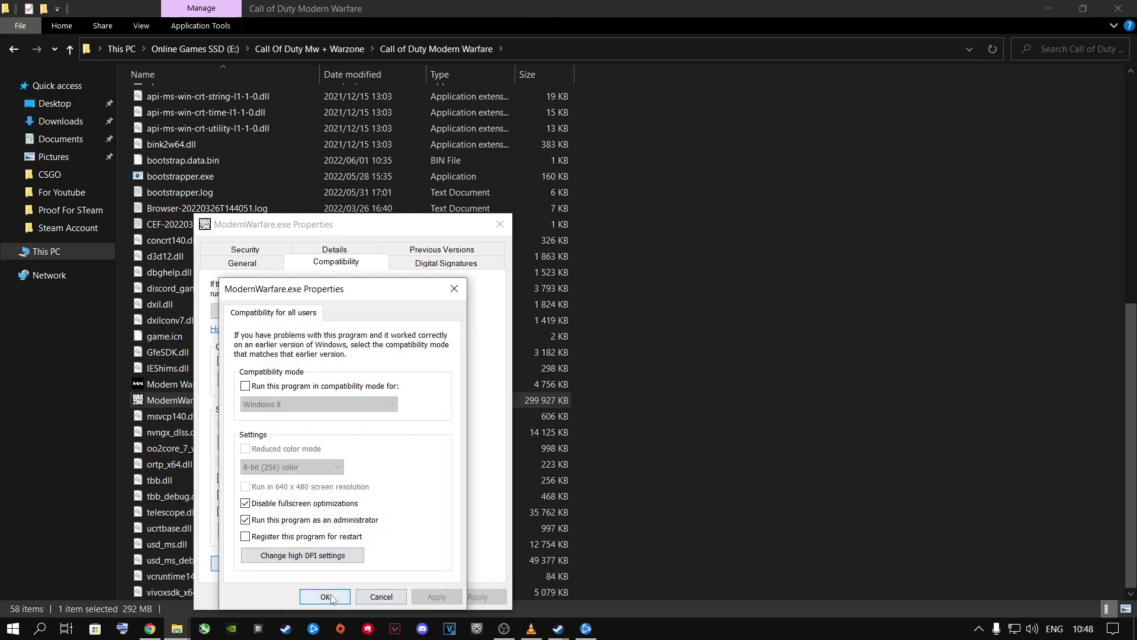
{"action": "left_click", "coordinate": [325, 596]}
{"action": "left_click", "coordinate": [368, 596]}
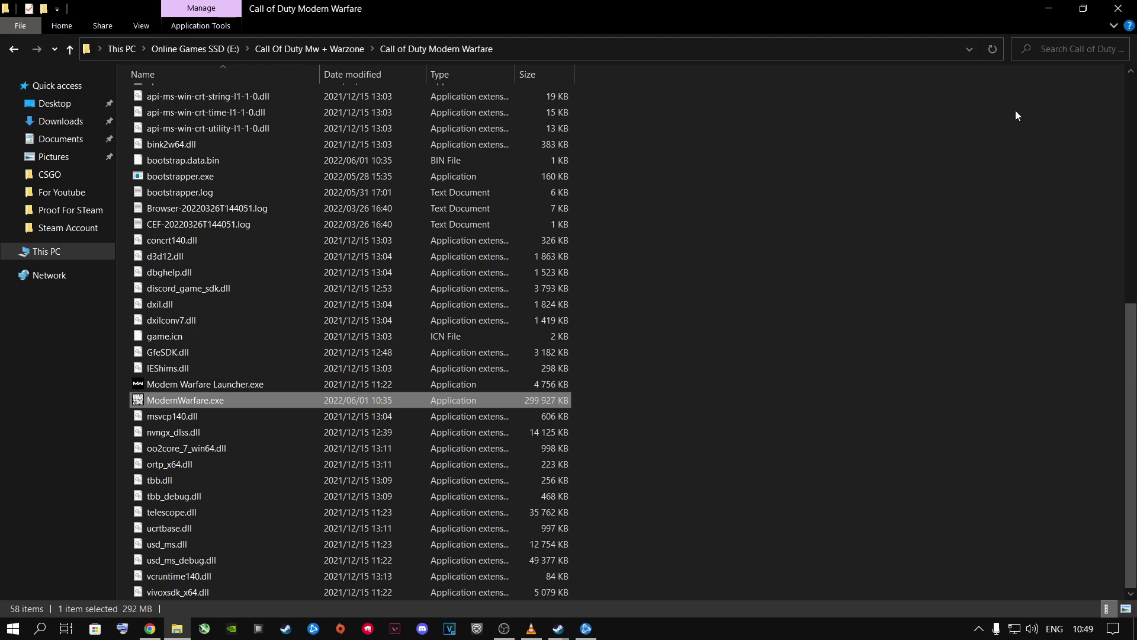
{"action": "left_click", "coordinate": [1117, 7]}
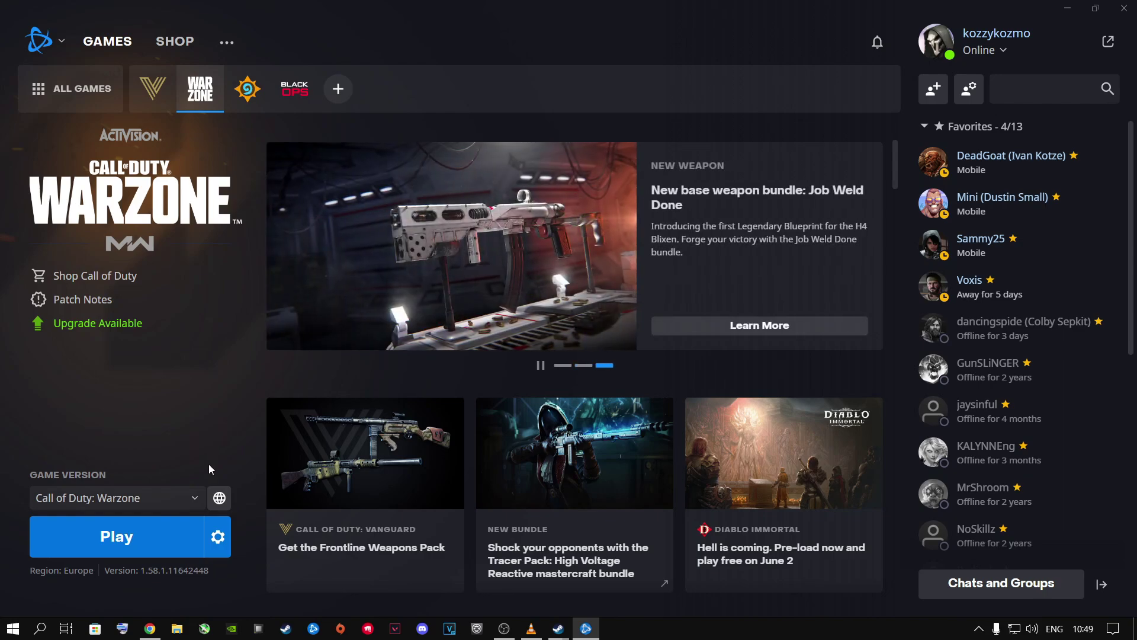
Step: Open Warzone's install location in File Explorer and create a folder named Call Of Duty at the root of Online Games SSD (E:)
{"action": "left_click", "coordinate": [217, 537]}
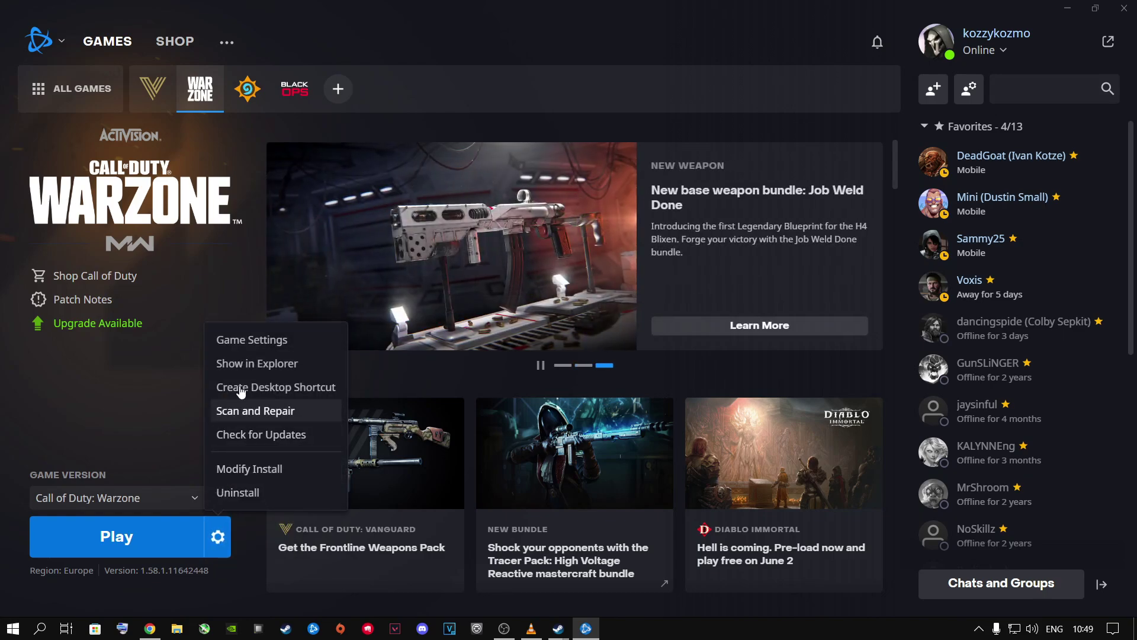
{"action": "left_click", "coordinate": [245, 363]}
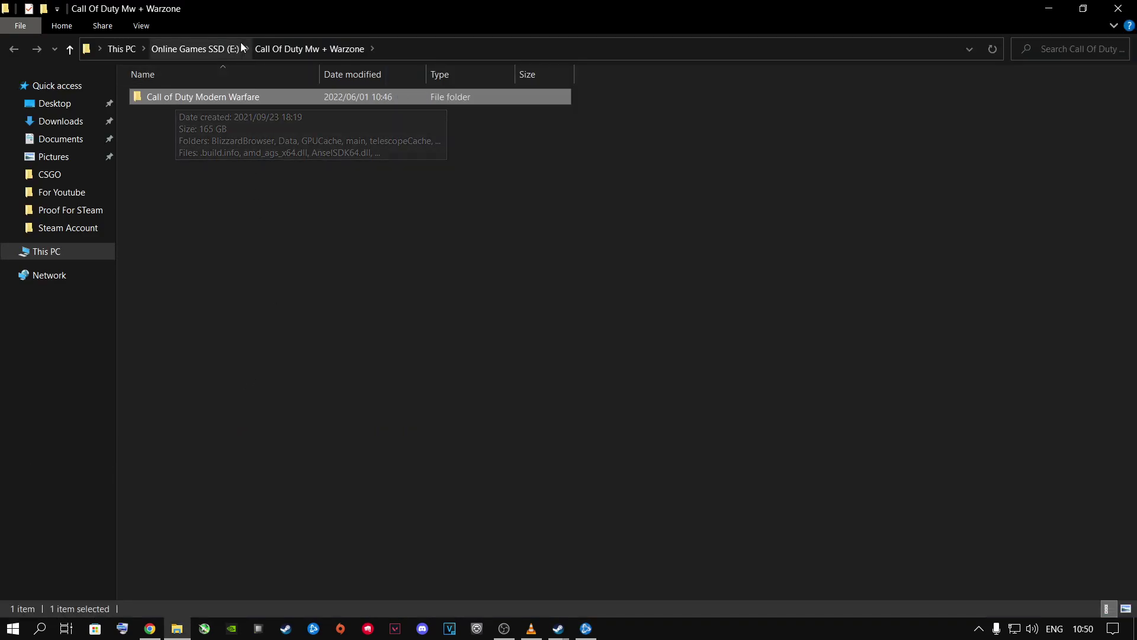
{"action": "left_click", "coordinate": [218, 48]}
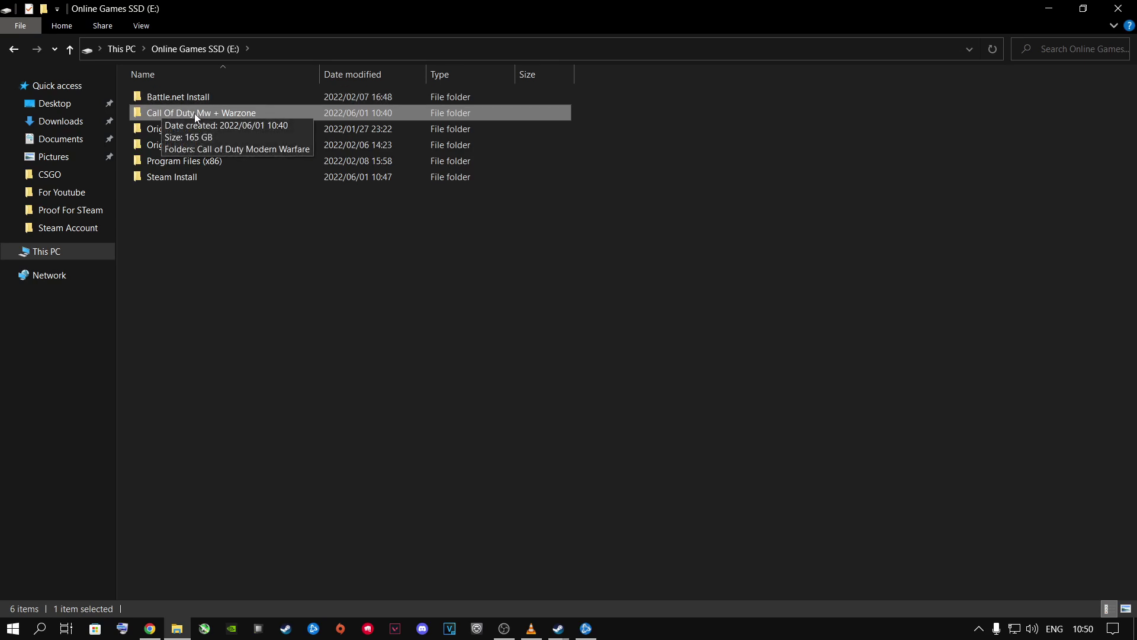
{"action": "right_click", "coordinate": [186, 234]}
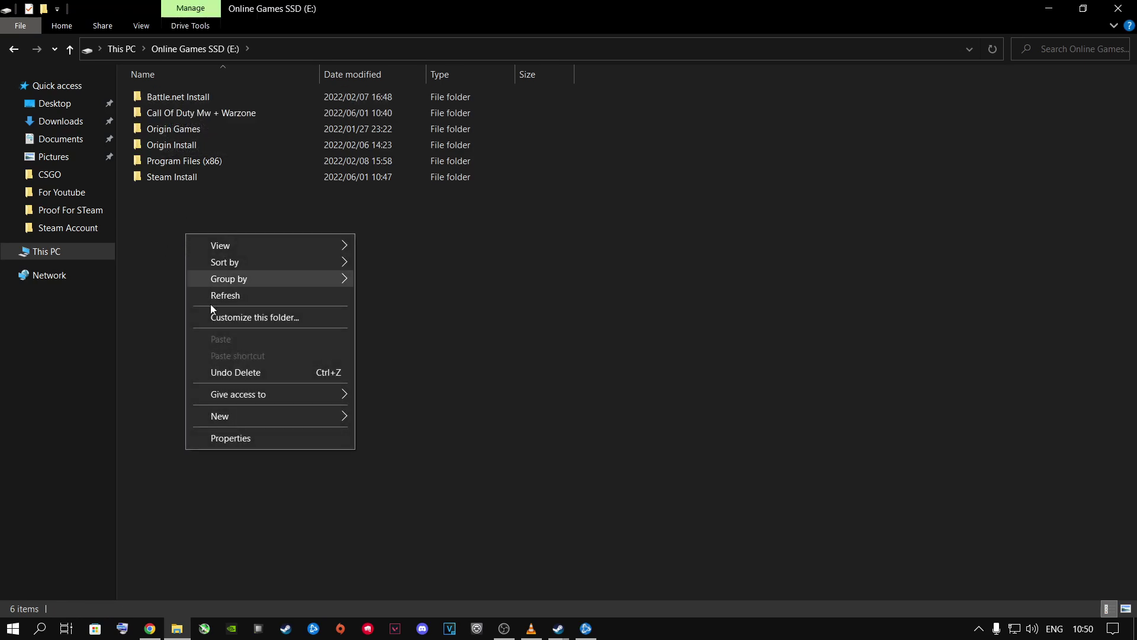
{"action": "mouse_move", "coordinate": [266, 416]}
{"action": "left_click", "coordinate": [379, 418]}
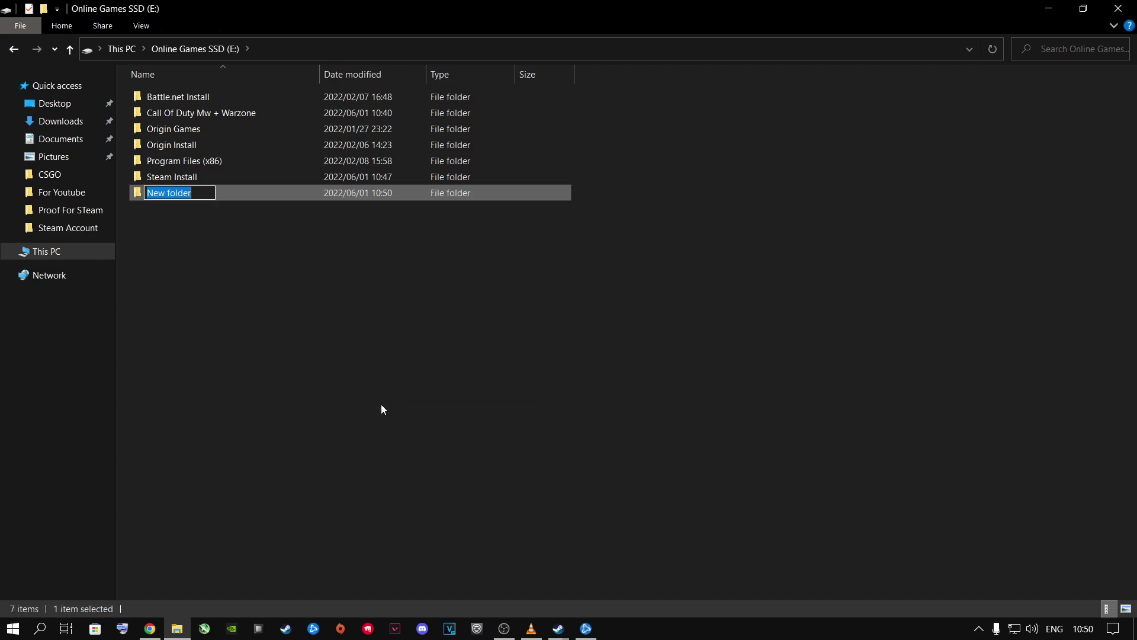
{"action": "key", "text": "BackSpace"}
{"action": "type", "text": "Cal"}
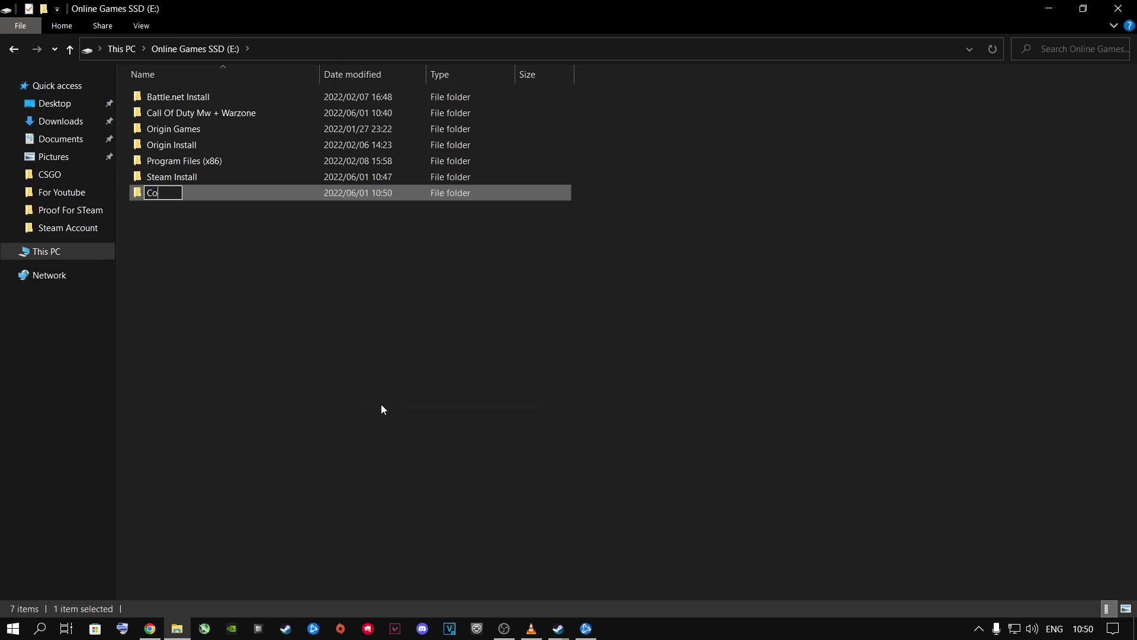
{"action": "type", "text": "l Of Duty"}
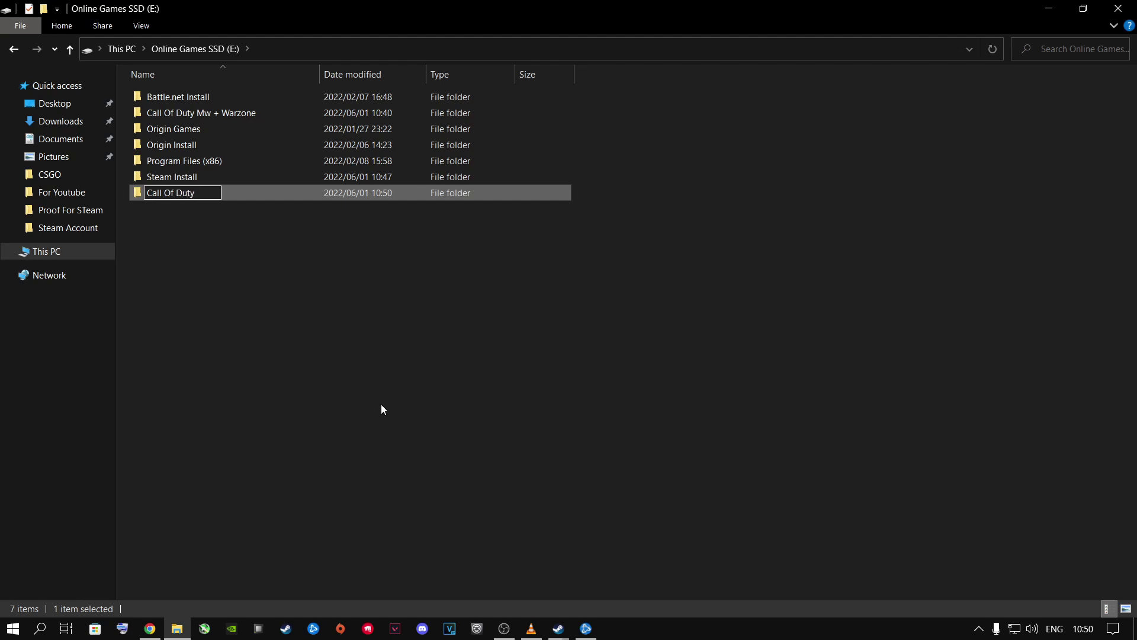
{"action": "left_click", "coordinate": [382, 410]}
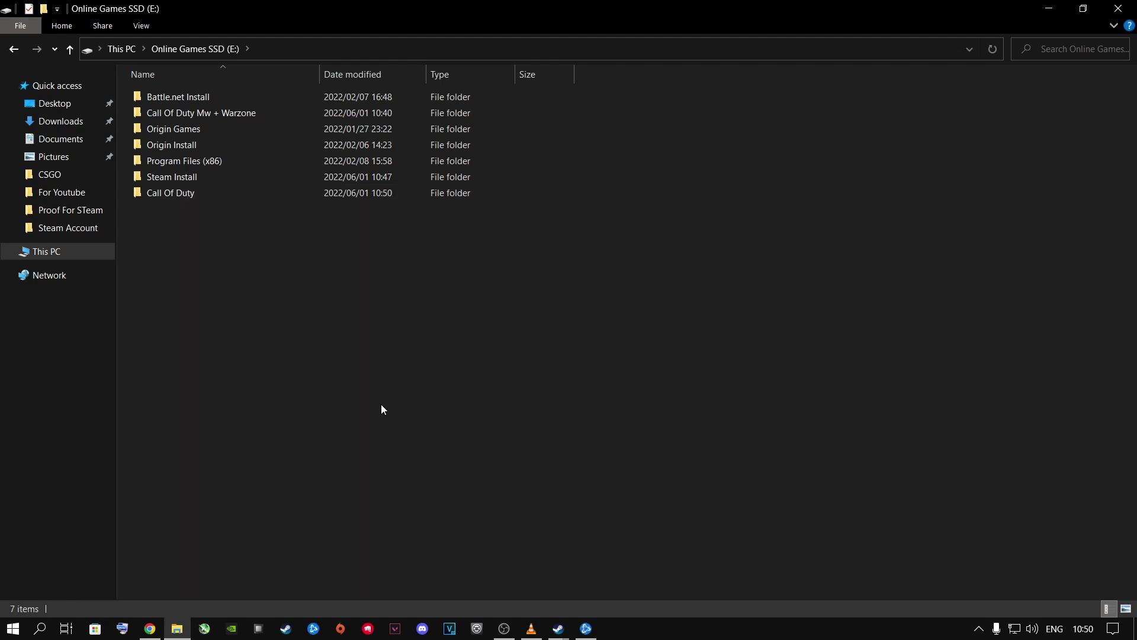
Step: Move the Call of Duty Modern Warfare folder from Call Of Duty Mw + Warzone into the Call Of Duty folder
{"action": "left_click", "coordinate": [183, 115]}
{"action": "double_click", "coordinate": [177, 114]}
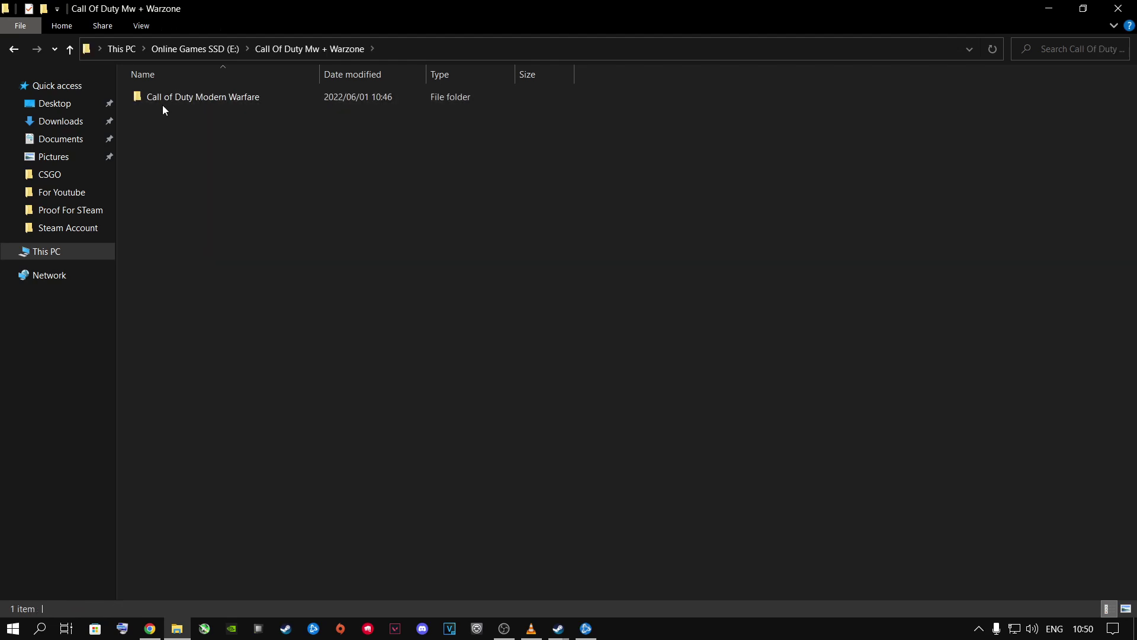
{"action": "right_click", "coordinate": [183, 98]}
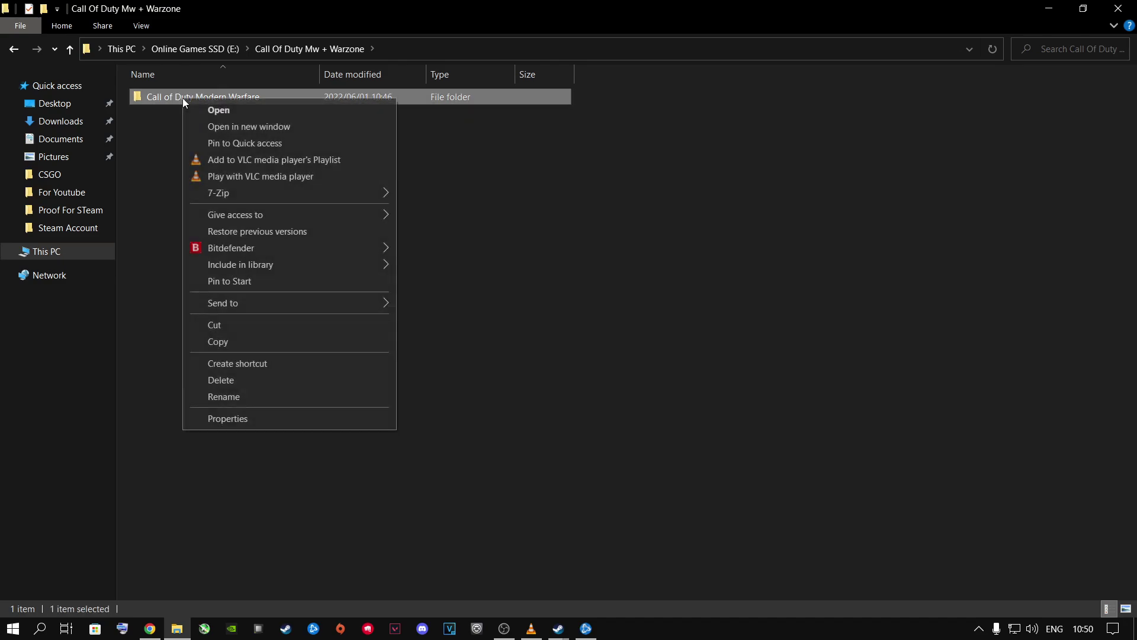
{"action": "left_click", "coordinate": [216, 323]}
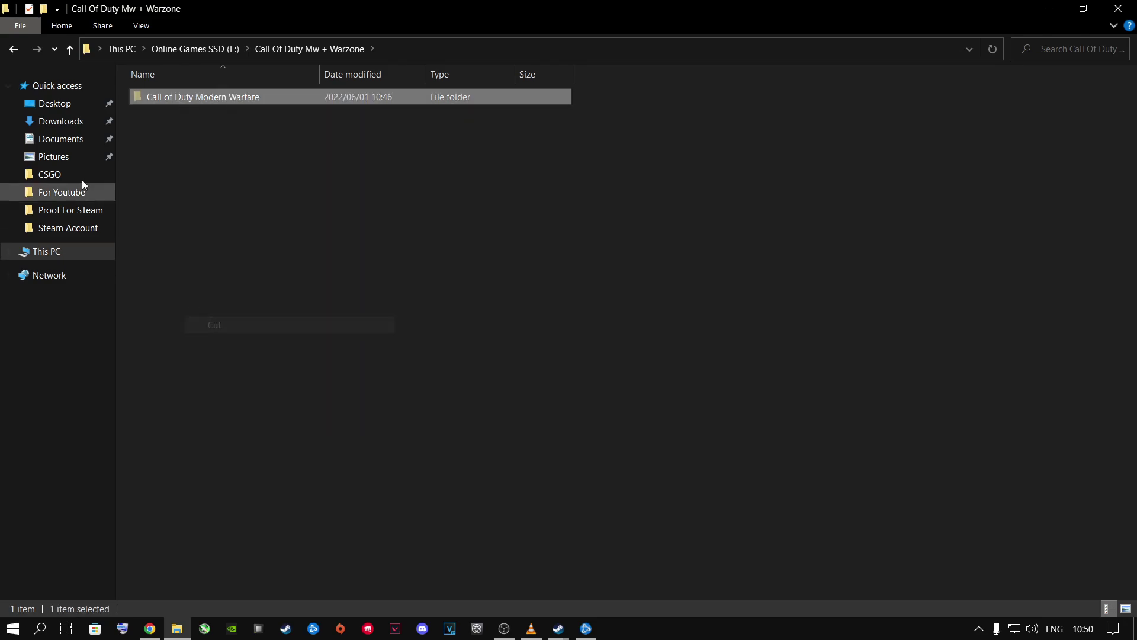
{"action": "left_click", "coordinate": [15, 50]}
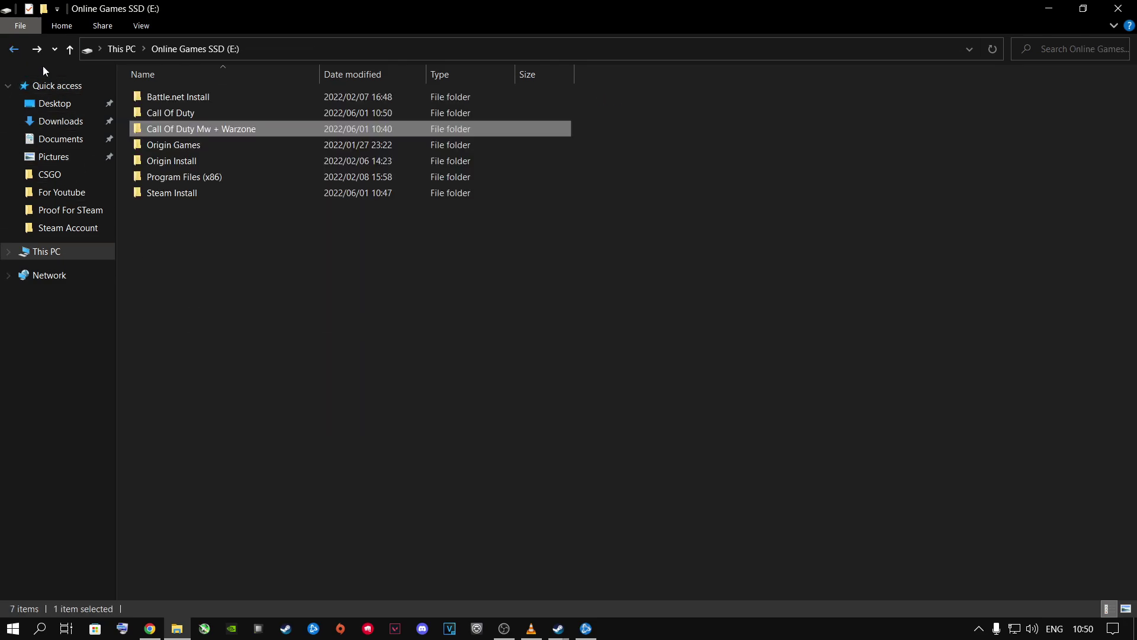
{"action": "double_click", "coordinate": [172, 111]}
{"action": "right_click", "coordinate": [299, 249]}
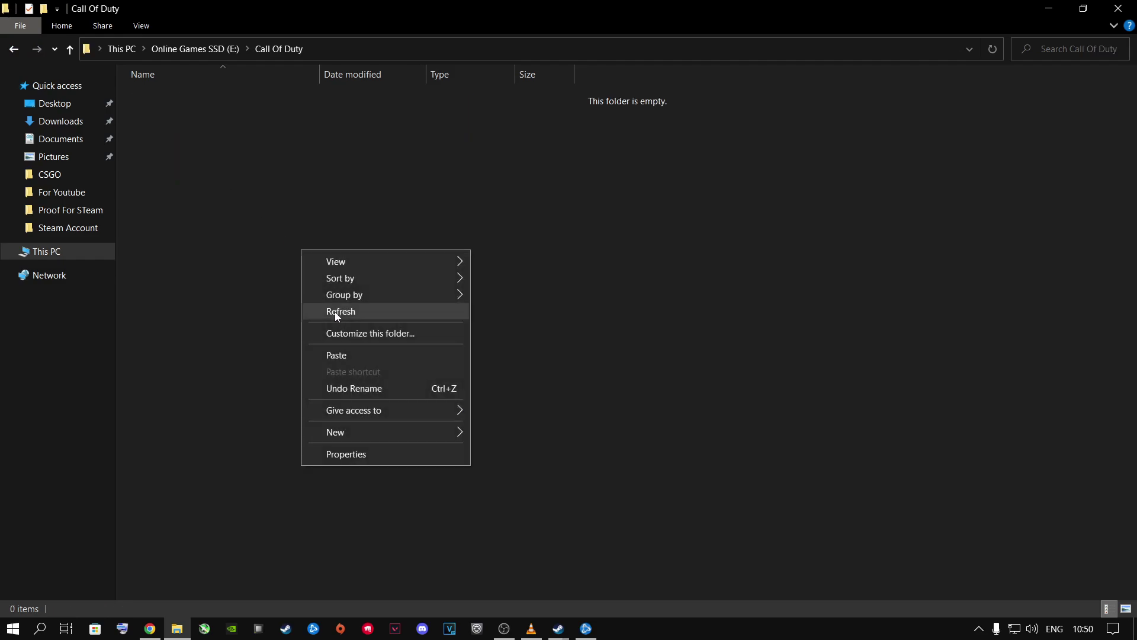
{"action": "left_click", "coordinate": [333, 354]}
Step: Check that the old Call Of Duty Mw + Warzone folder is empty and delete it from the E: drive
{"action": "left_click", "coordinate": [14, 50]}
{"action": "left_click", "coordinate": [193, 129]}
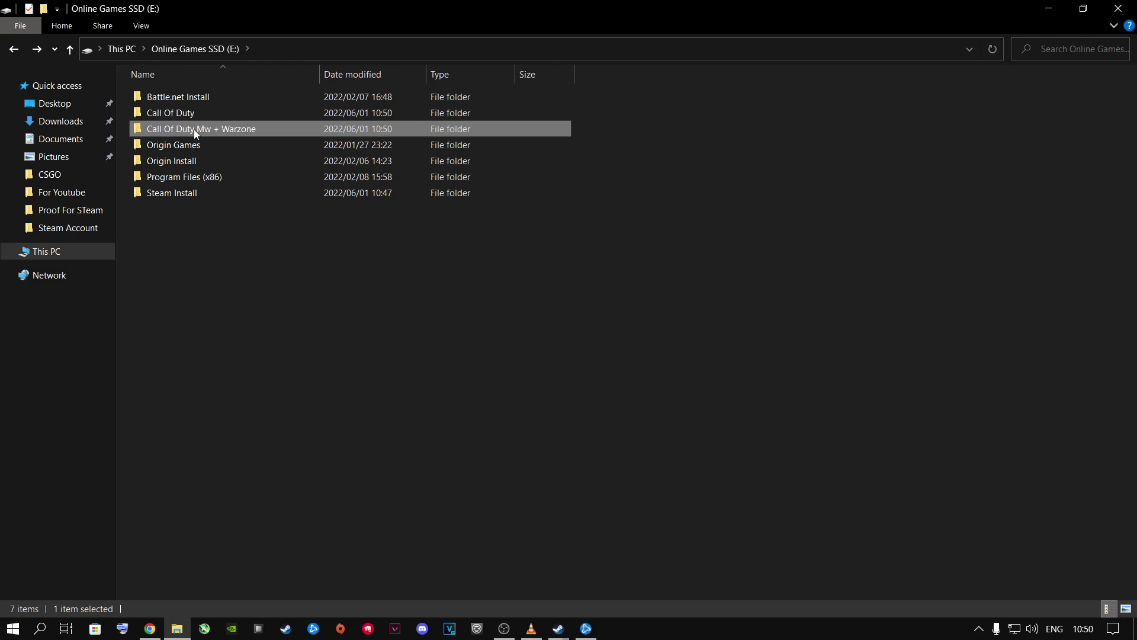
{"action": "double_click", "coordinate": [179, 129]}
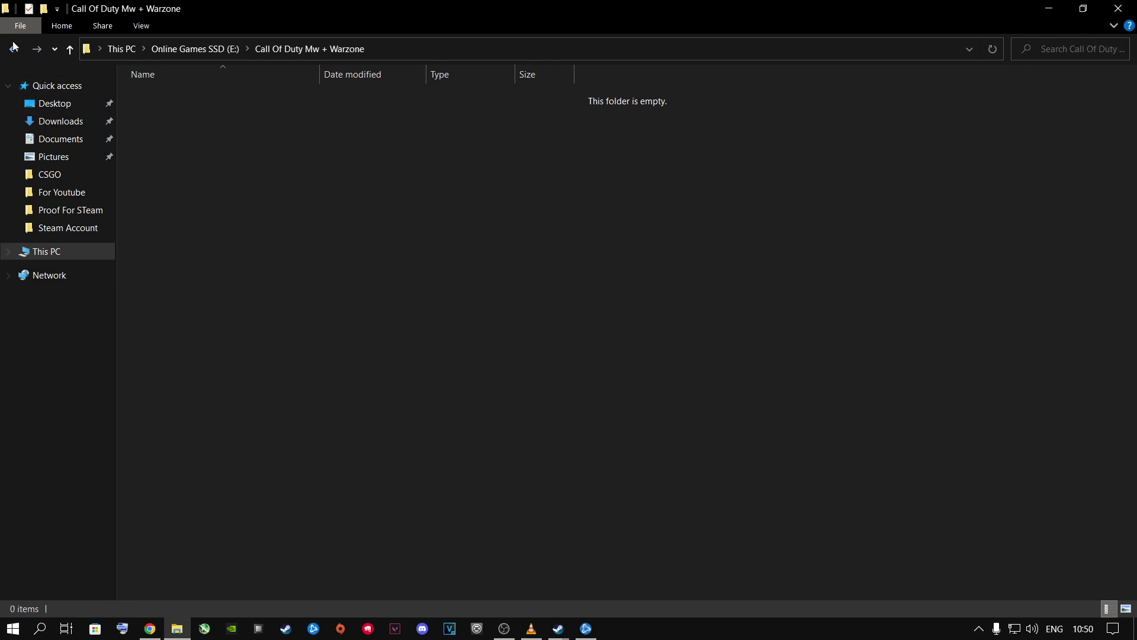
{"action": "left_click", "coordinate": [14, 49]}
{"action": "right_click", "coordinate": [188, 132]}
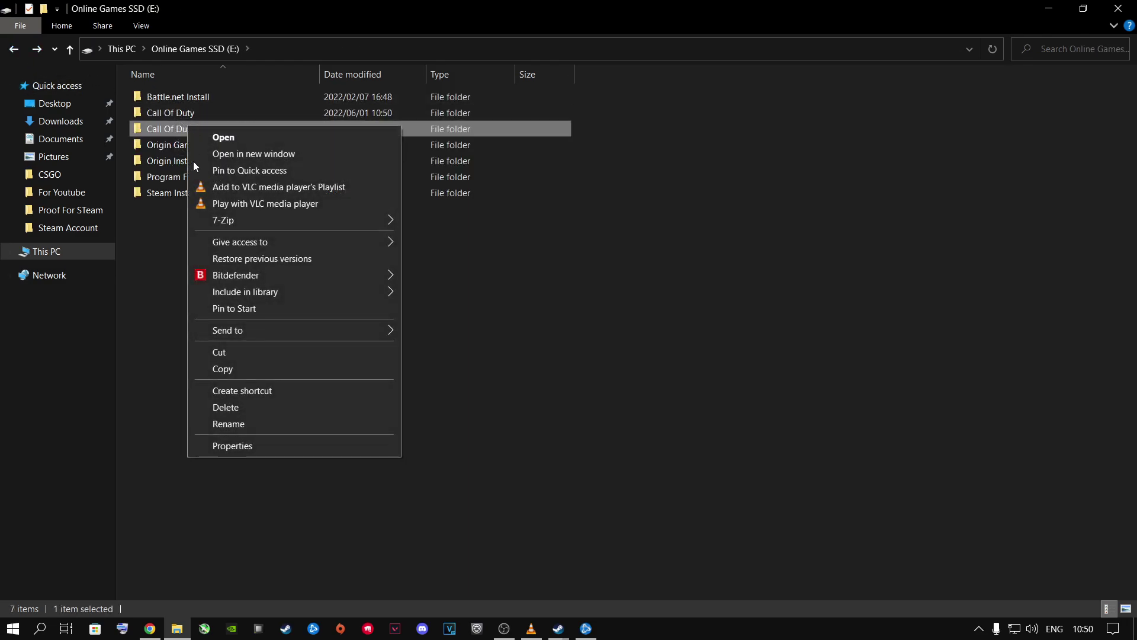
{"action": "left_click", "coordinate": [230, 407]}
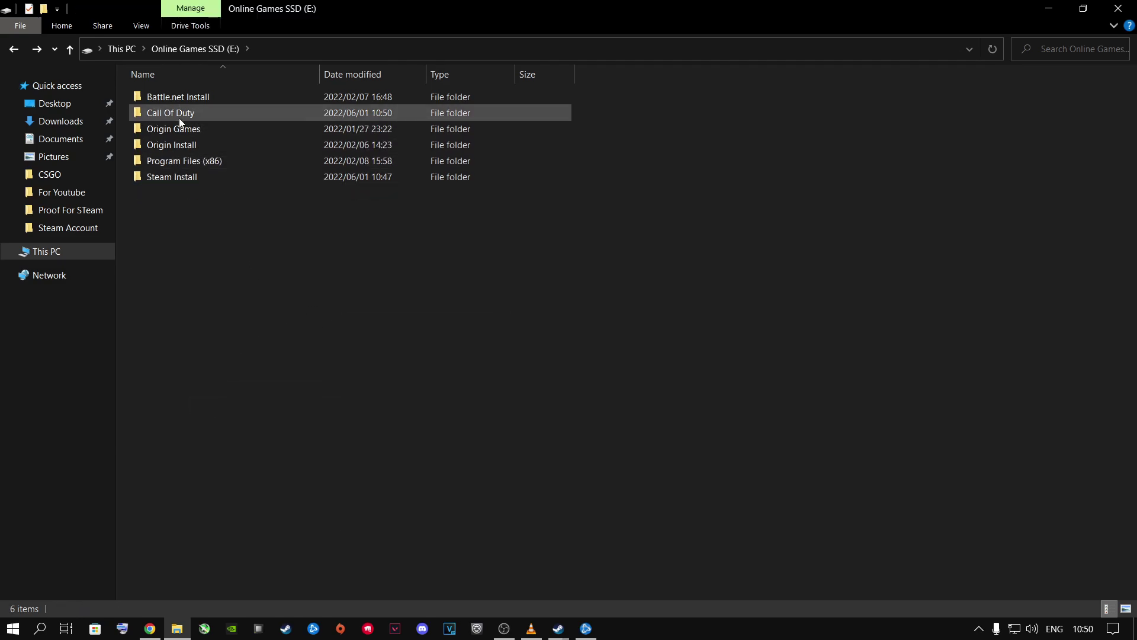
{"action": "mouse_move", "coordinate": [176, 116]}
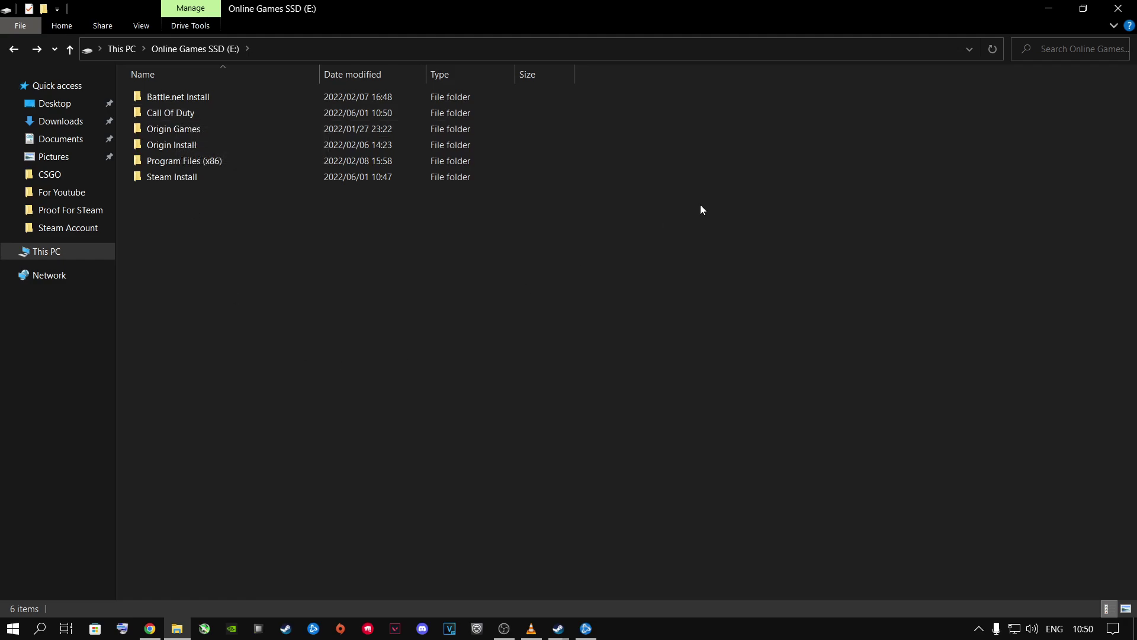
Step: Close the folder window and exit Battle.net completely
{"action": "left_click", "coordinate": [1117, 9]}
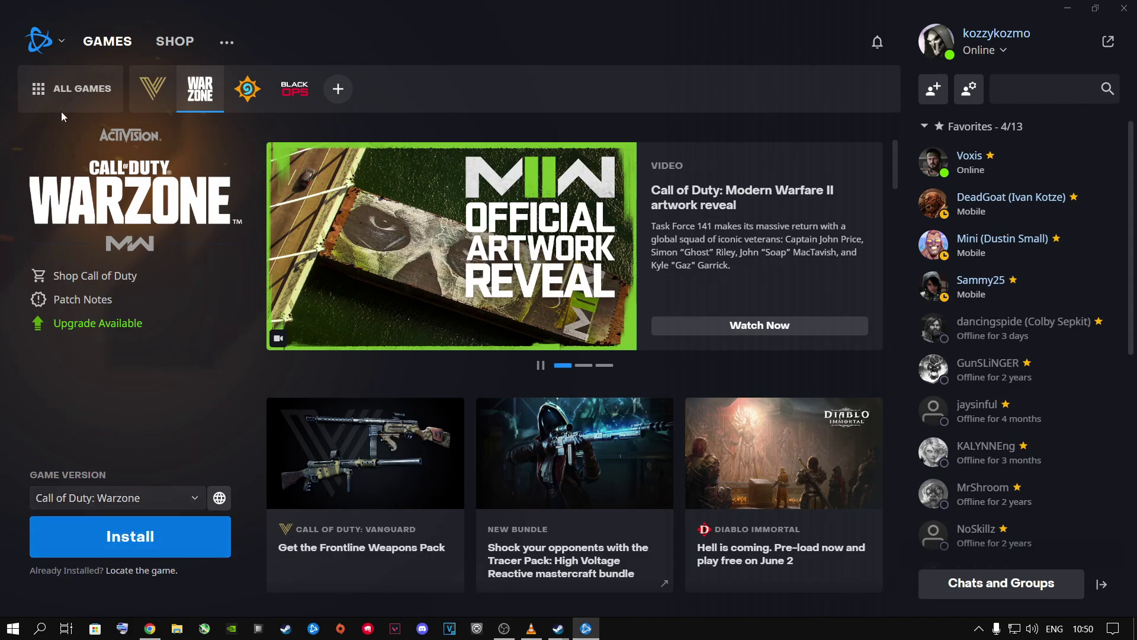
{"action": "left_click", "coordinate": [50, 52]}
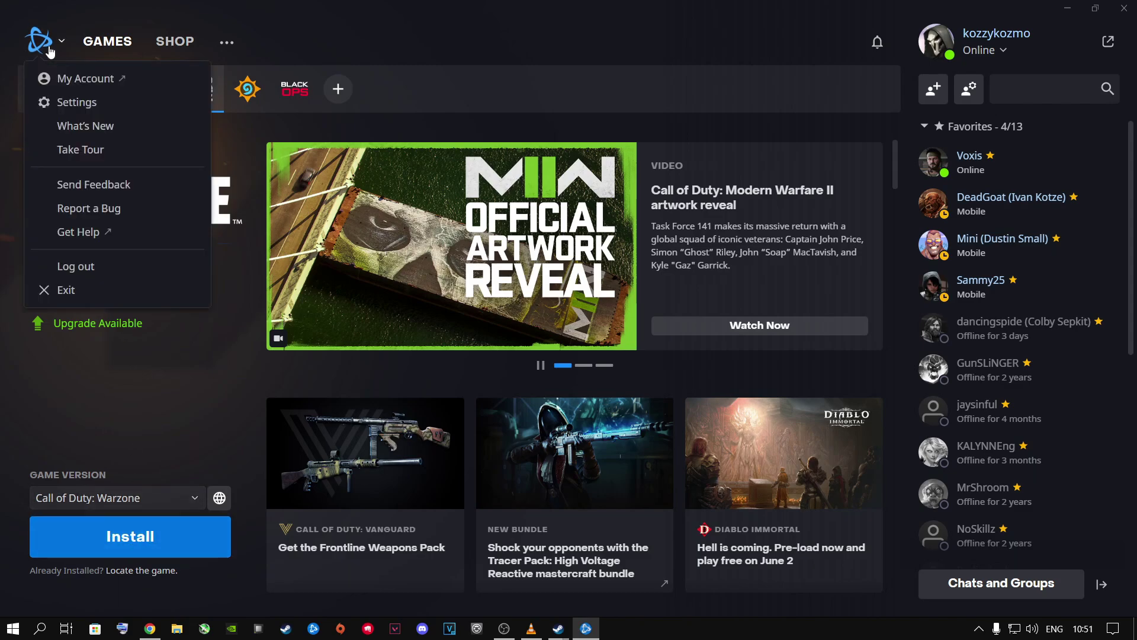
{"action": "left_click", "coordinate": [68, 289]}
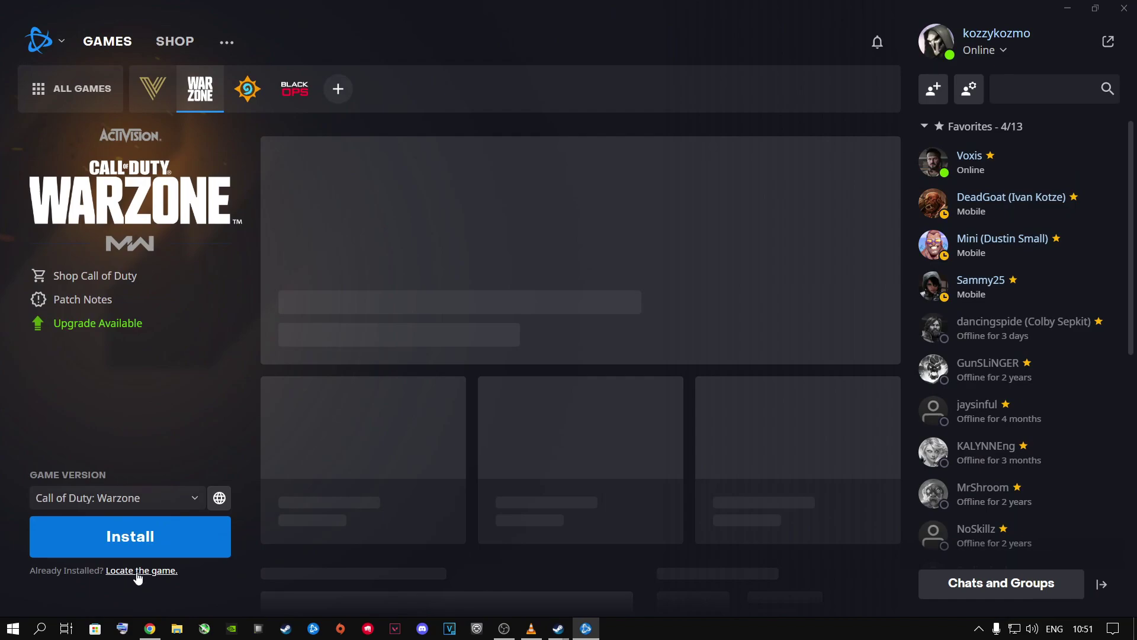
Step: In the restarted Battle.net, locate the installed Warzone by selecting the Call of Duty Modern Warfare folder inside Call Of Duty on Online Games SSD (E:)
{"action": "left_click", "coordinate": [138, 572]}
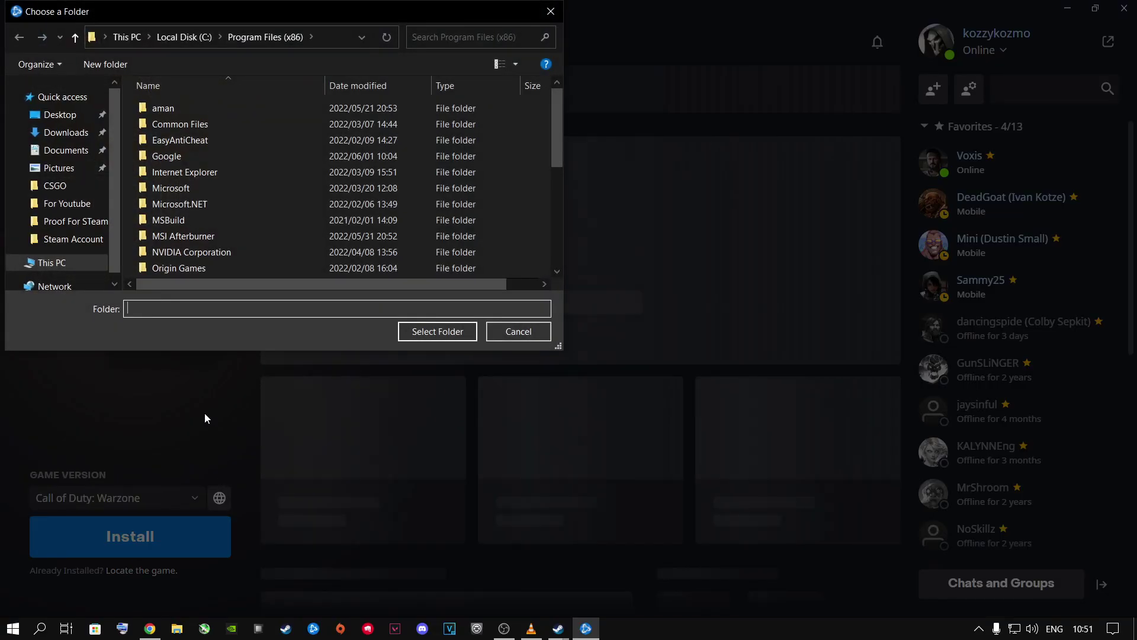
{"action": "left_click", "coordinate": [59, 262]}
{"action": "scroll", "coordinate": [212, 260], "scroll_direction": "down", "scroll_amount": 2}
{"action": "double_click", "coordinate": [212, 276]}
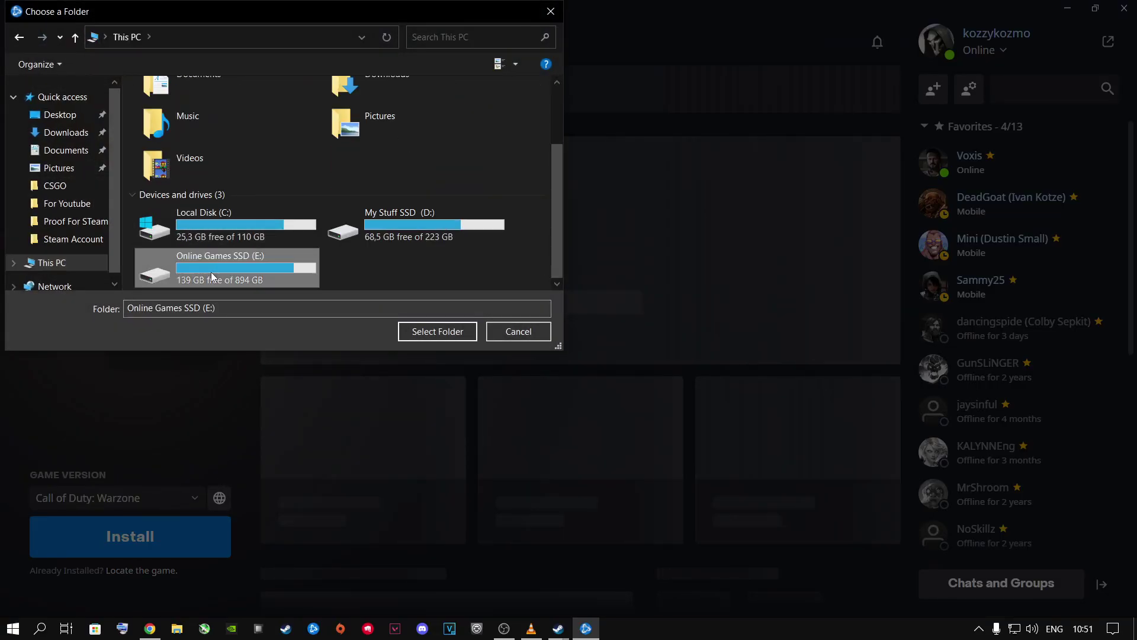
{"action": "left_click", "coordinate": [179, 125]}
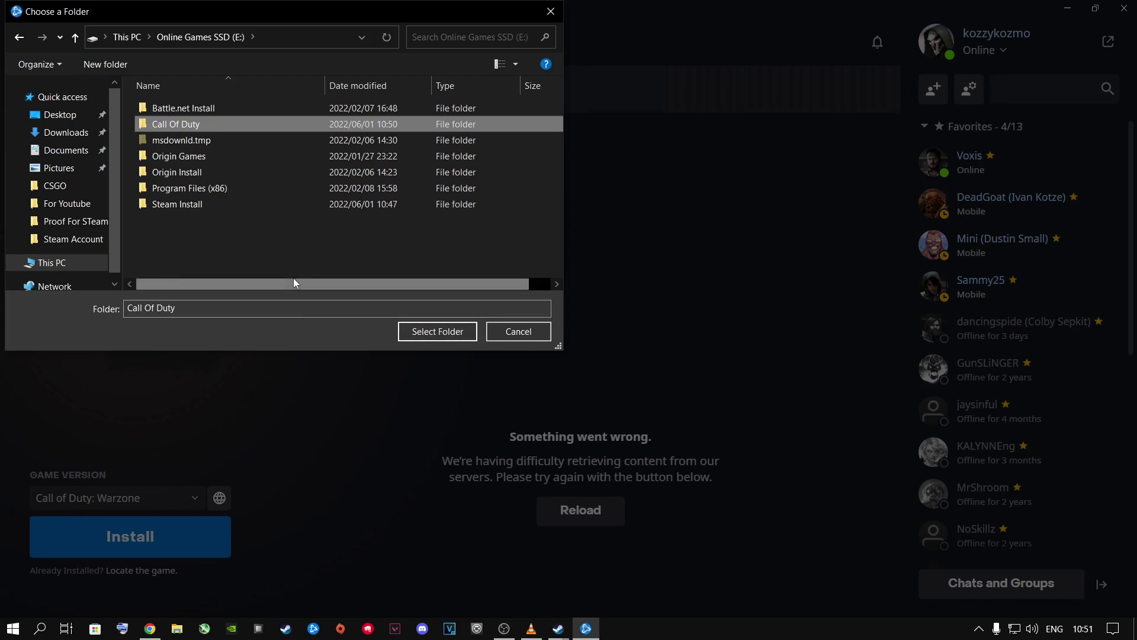
{"action": "double_click", "coordinate": [186, 125]}
{"action": "left_click", "coordinate": [162, 109]}
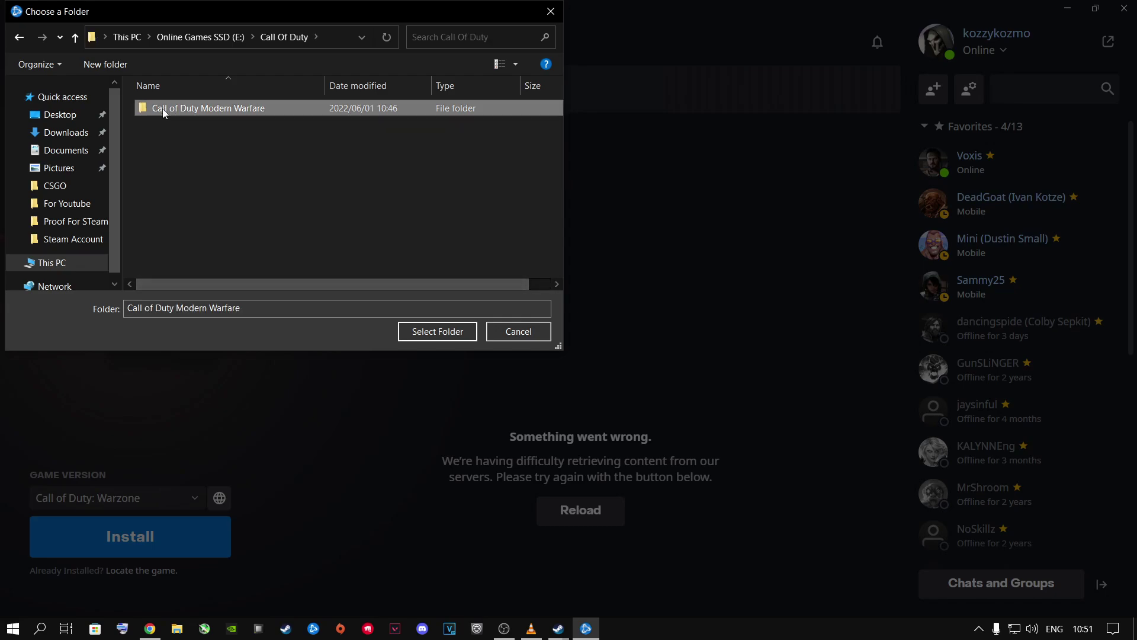
{"action": "left_click", "coordinate": [453, 334]}
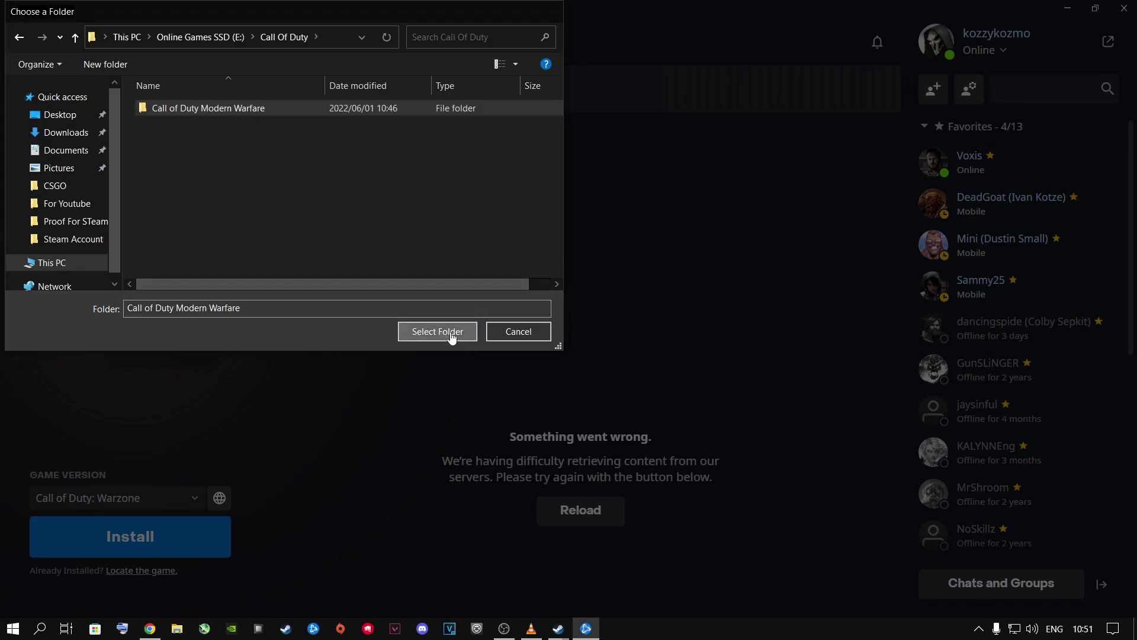